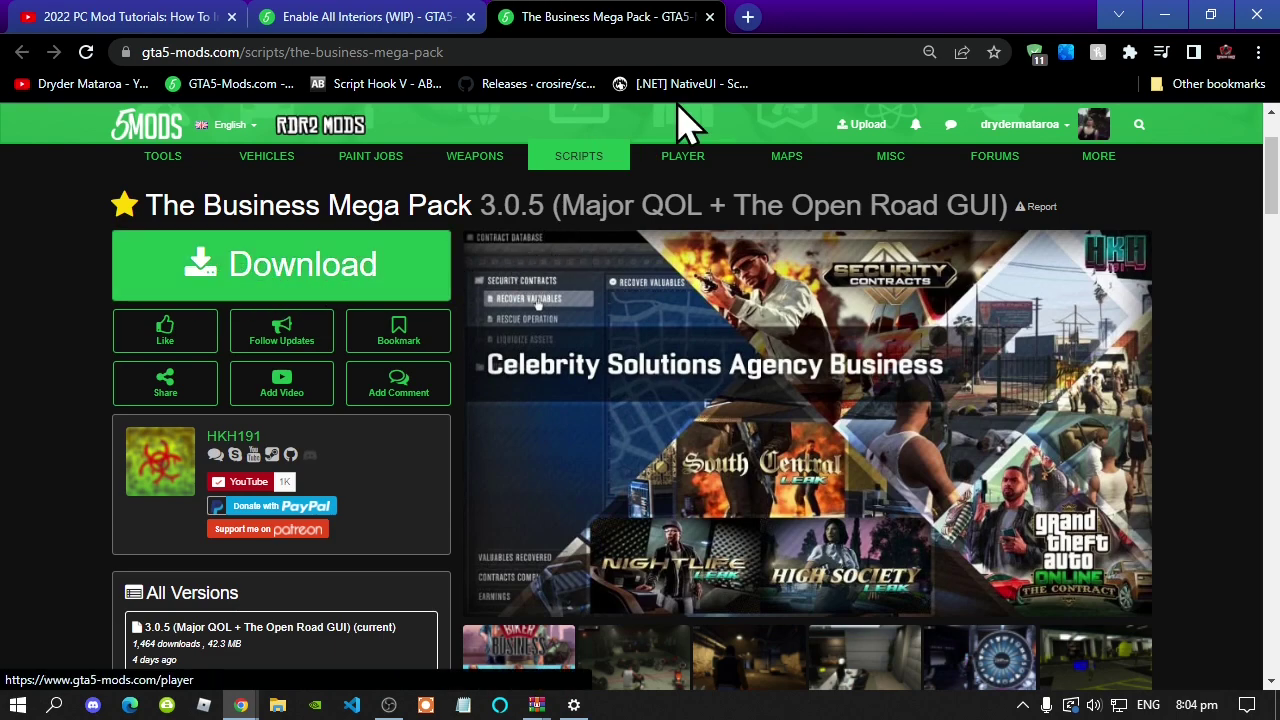
Step: Visit the Enable All Interiors mod page, then return to the tutorial video's download requirements list
left_click(398, 24)
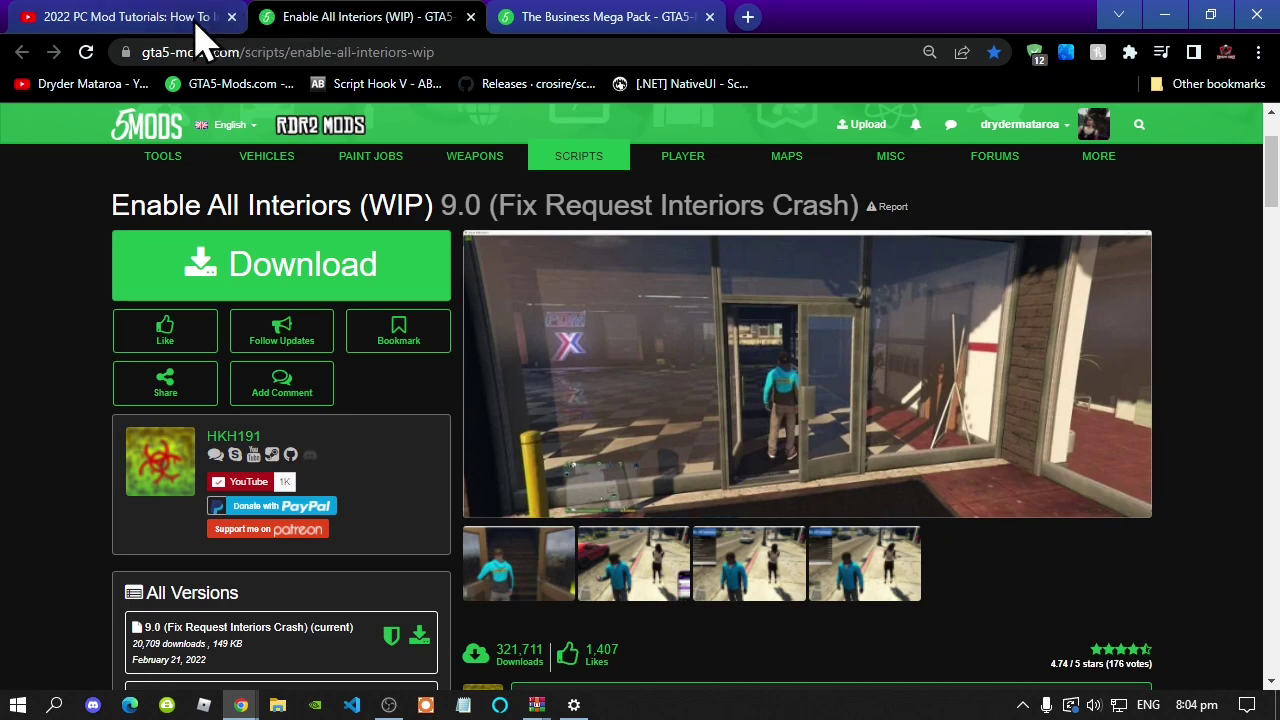
left_click(146, 24)
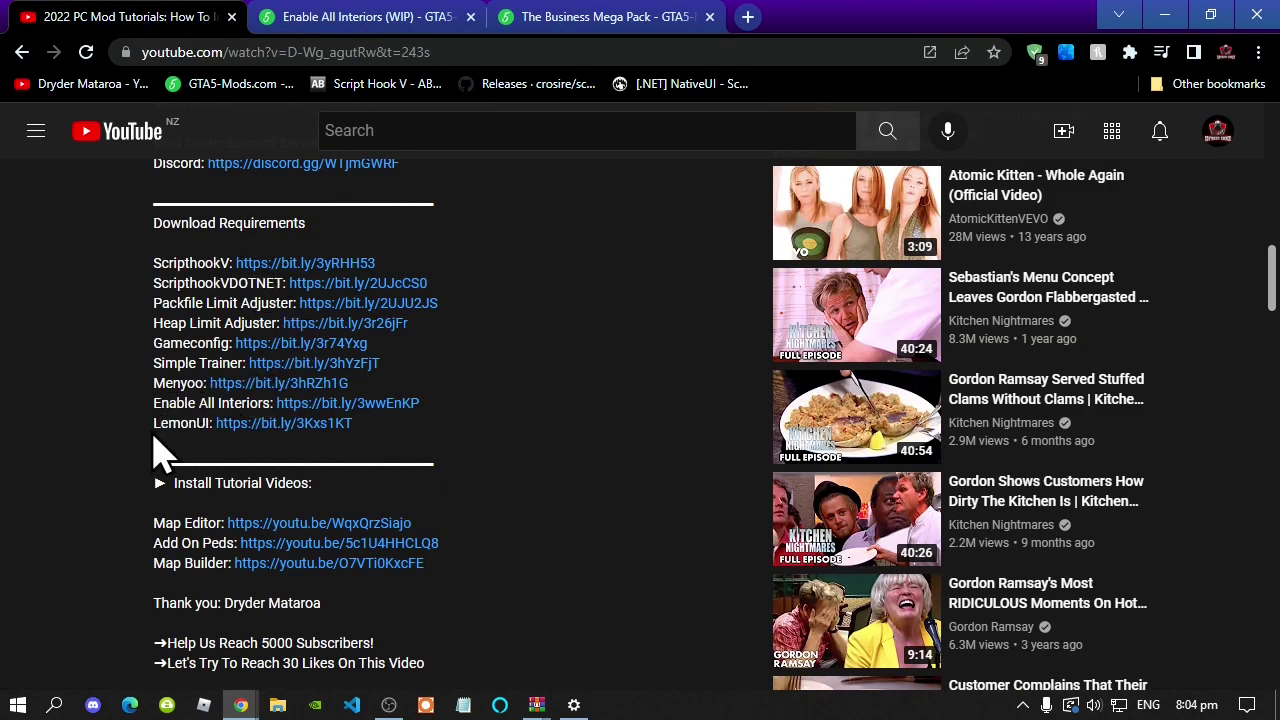
Step: Highlight the LemonUI download link line in the video description, then deselect it
left_click_drag(155, 423, 362, 437)
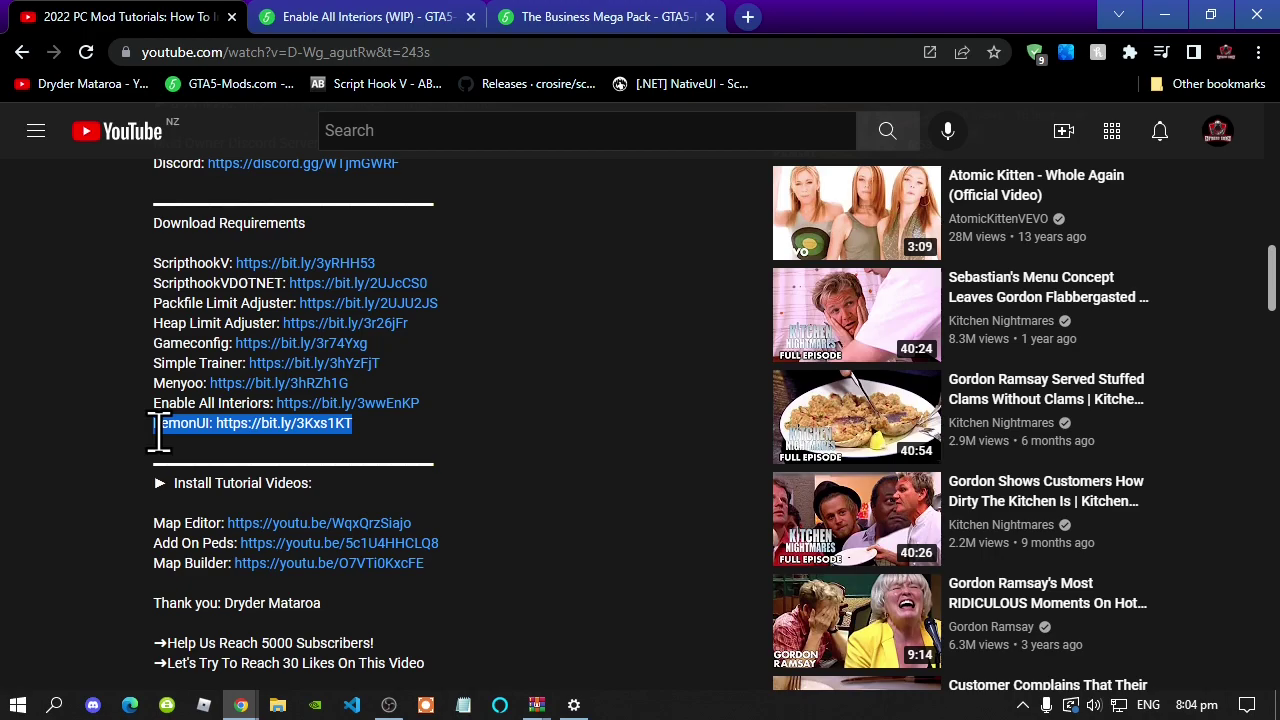
left_click(377, 421)
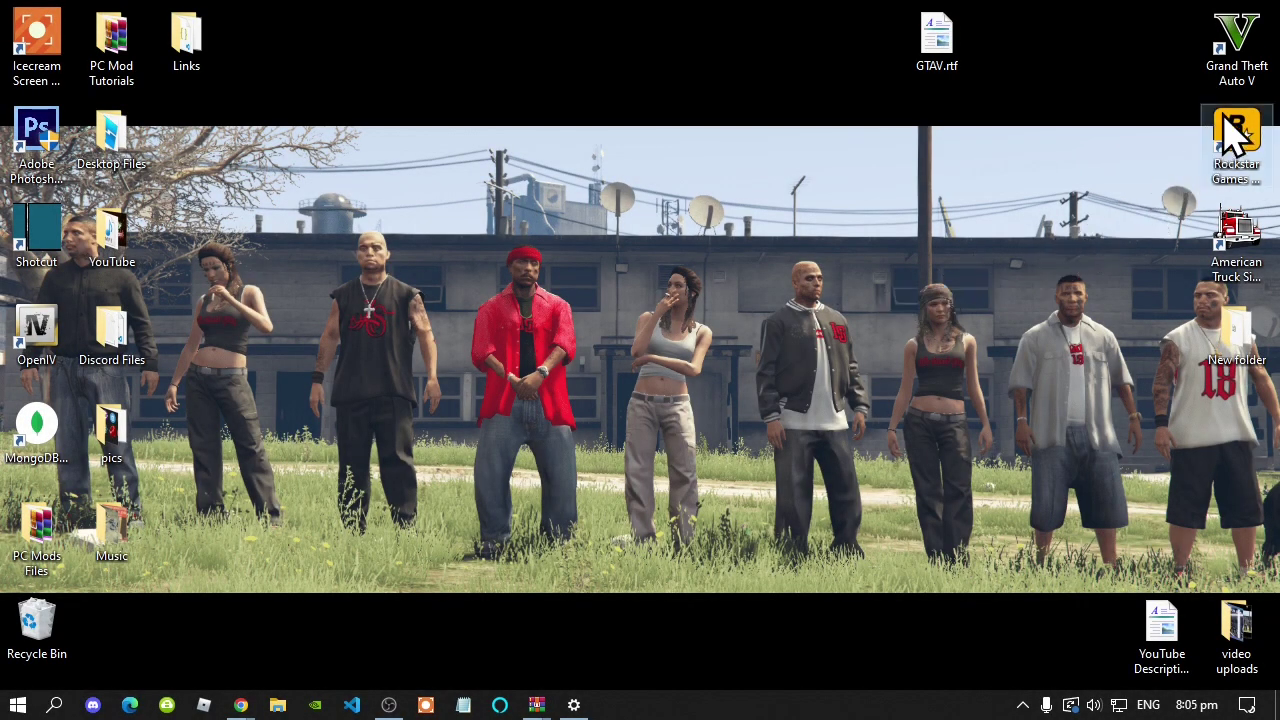
Step: From the desktop shortcut, open the Grand Theft Auto V install folder and open ScriptHookVDotNet.ini in Notepad
right_click(1238, 50)
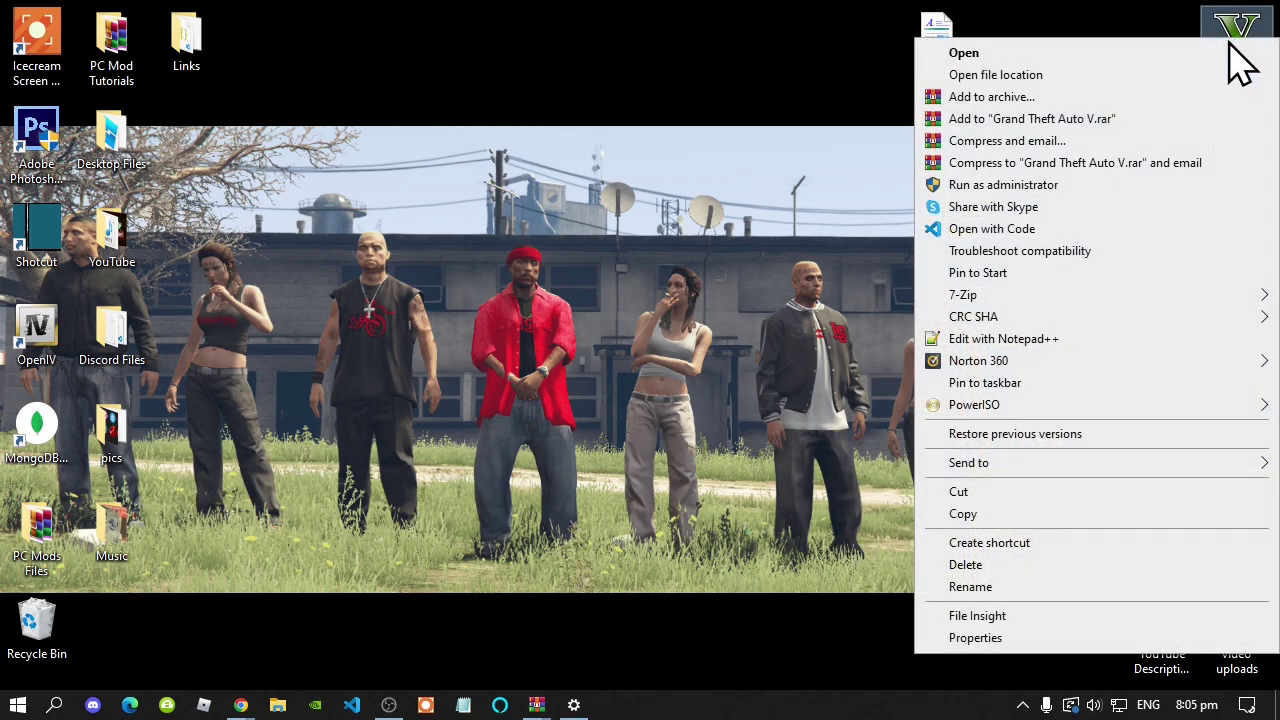
left_click(1010, 78)
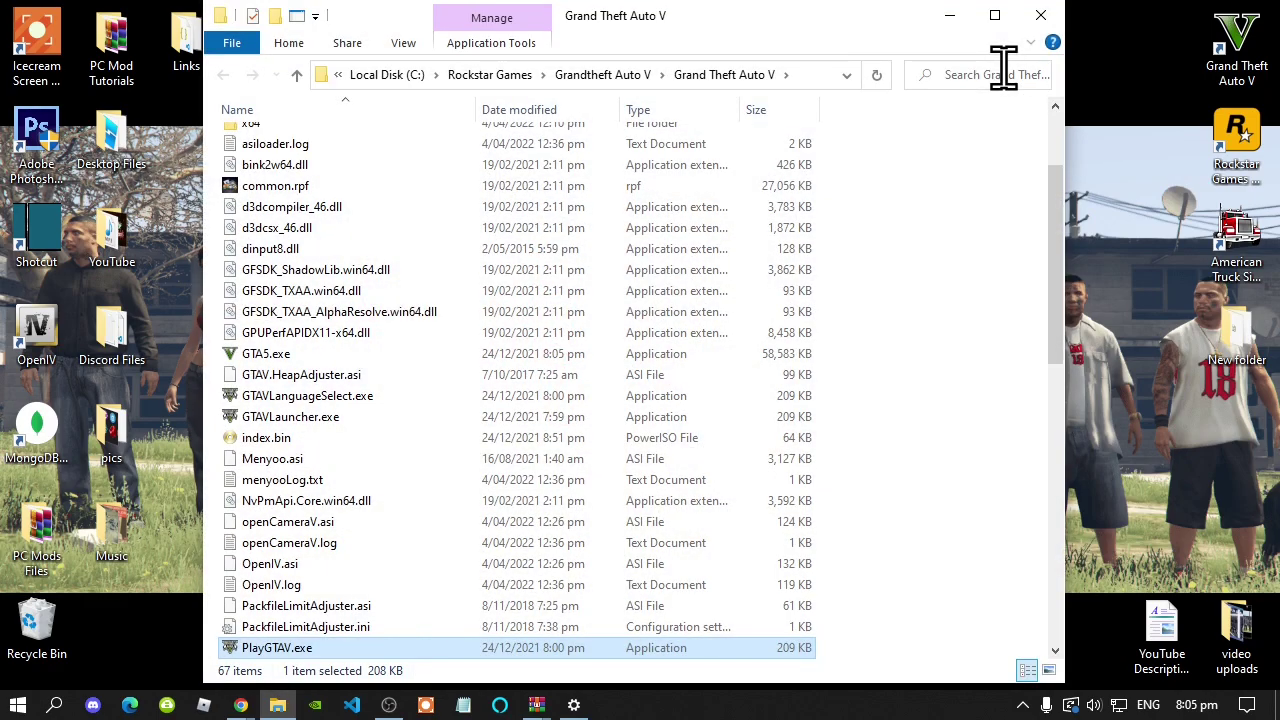
scroll(668, 455, "down", 2)
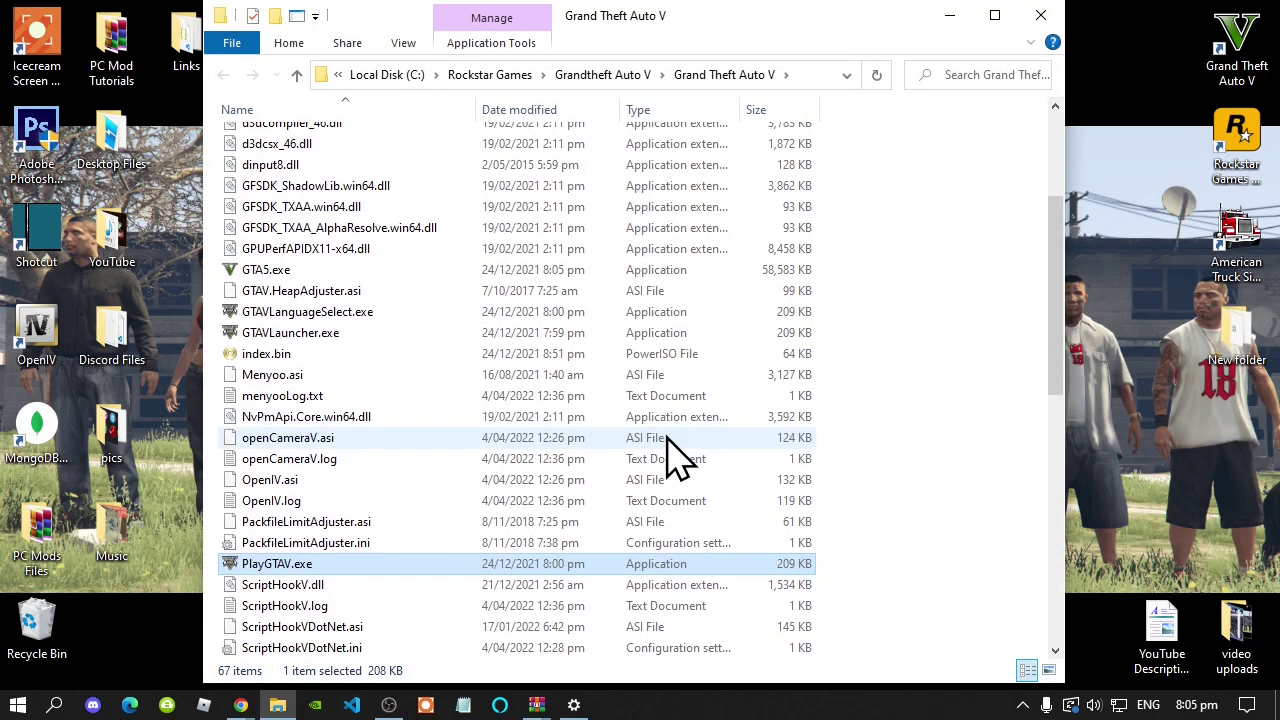
scroll(674, 457, "down", 2)
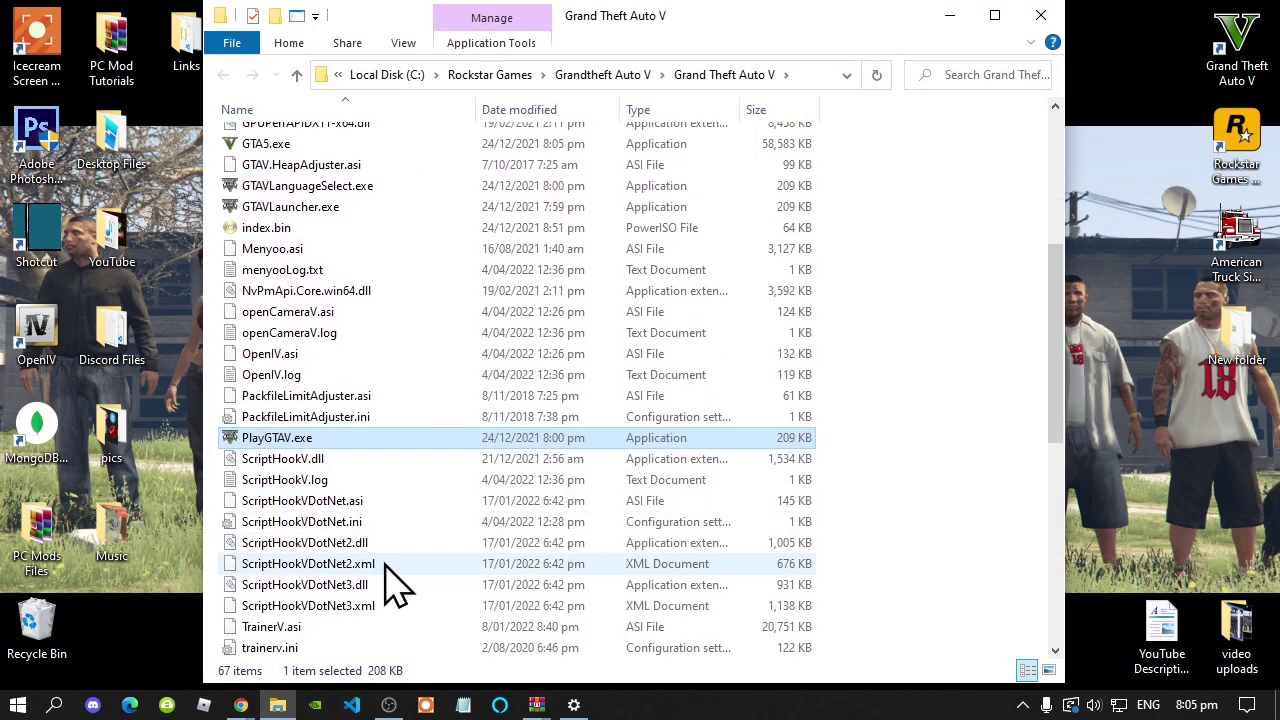
double_click(340, 528)
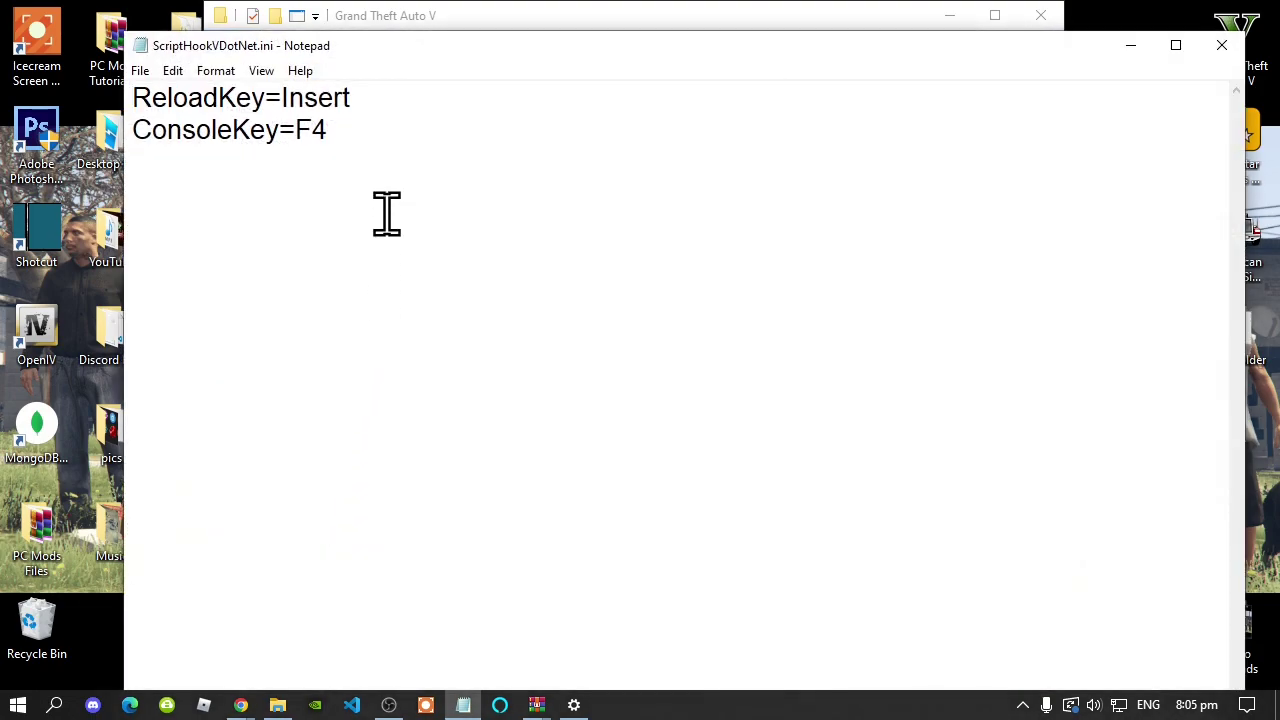
Step: Check the ReloadKey=Insert setting, then close Notepad without changes
left_click_drag(371, 100, 126, 104)
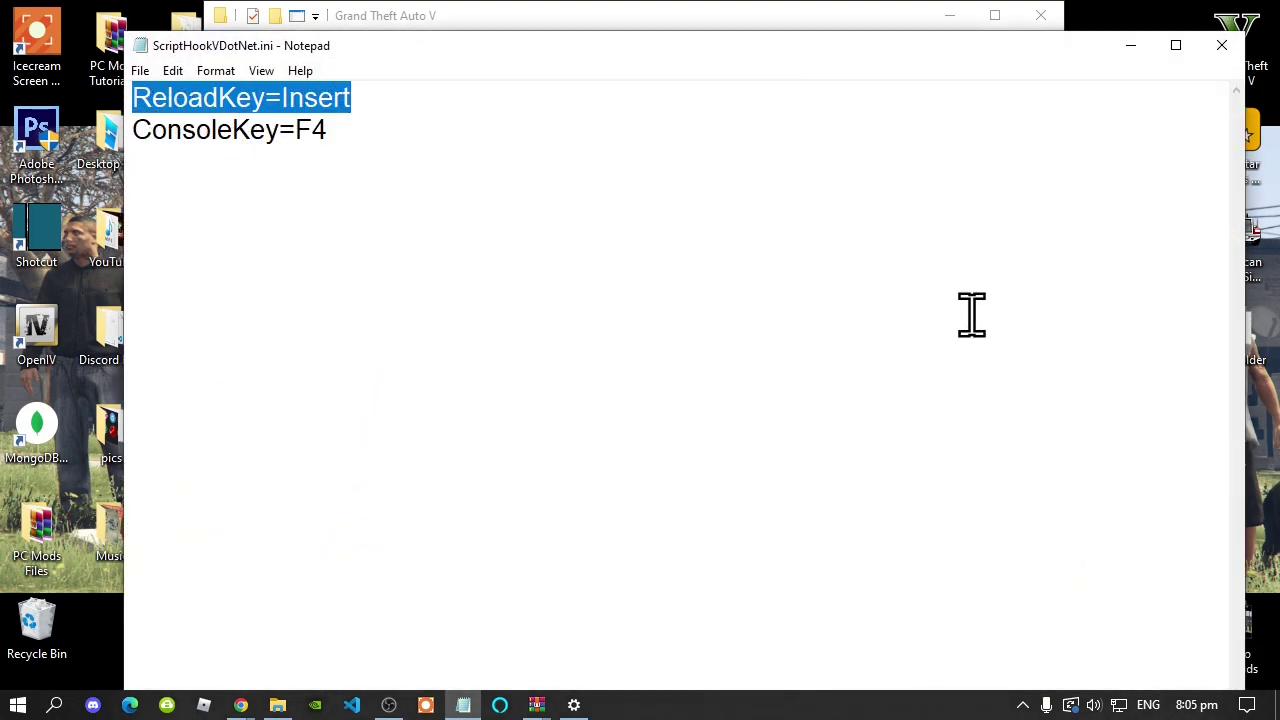
left_click(1221, 47)
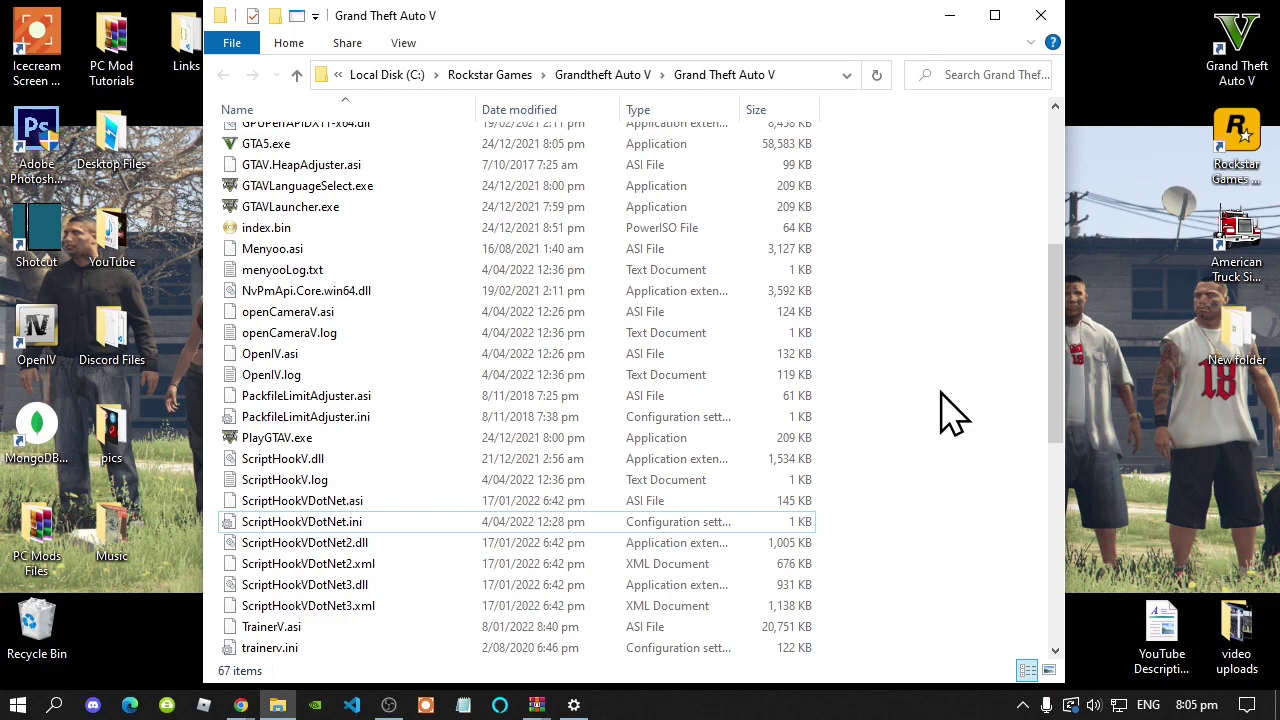
Step: Open the empty scripts folder near the top of the Grand Theft Auto V folder
scroll(950, 410, "up", 5)
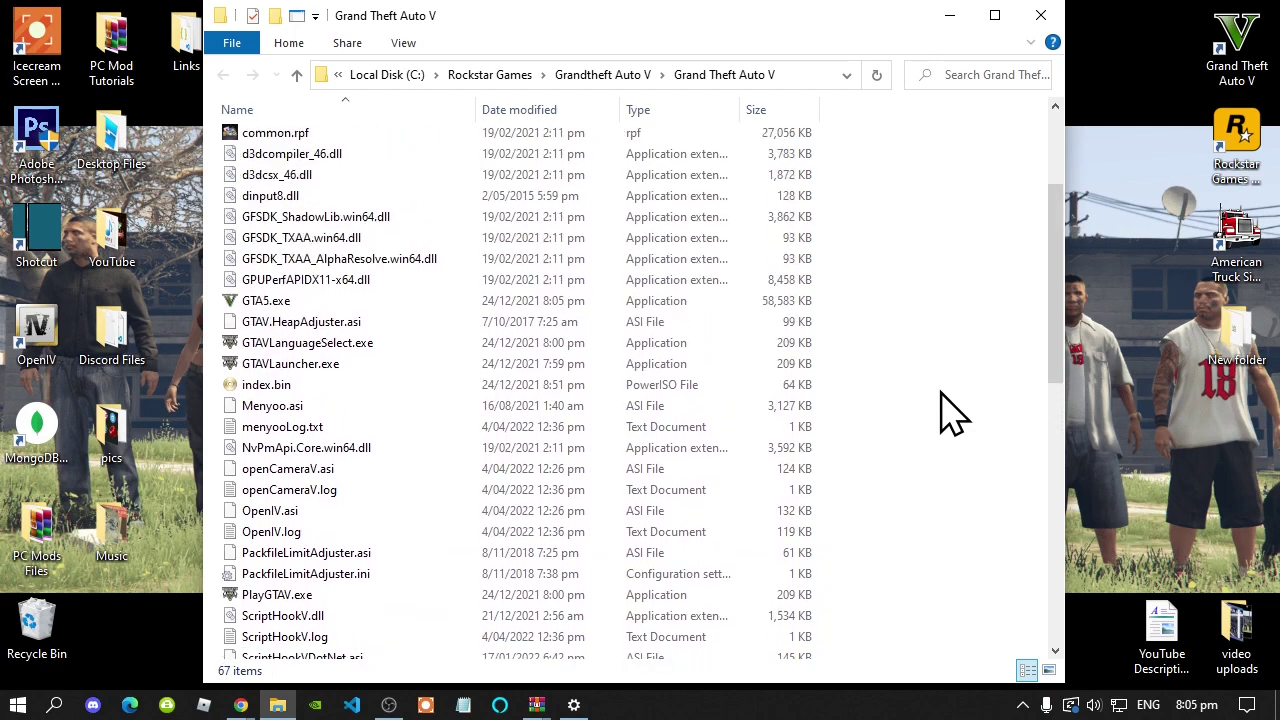
scroll(950, 410, "up", 1)
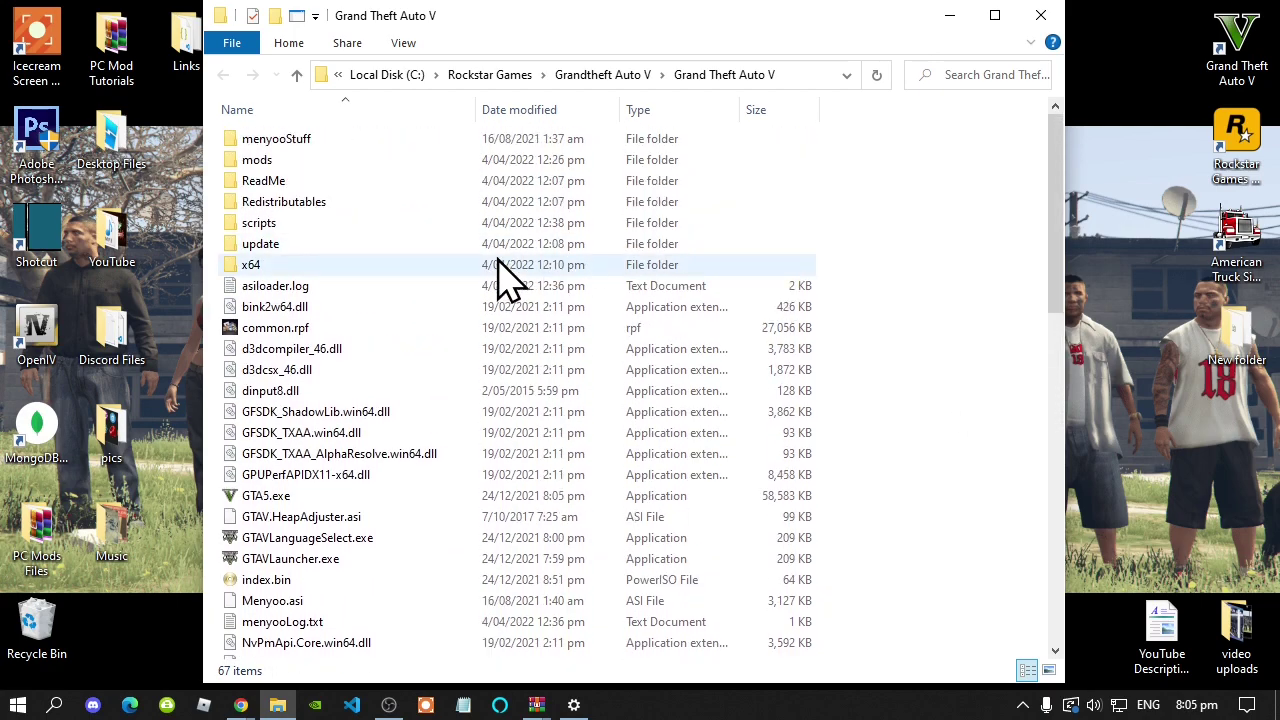
double_click(262, 224)
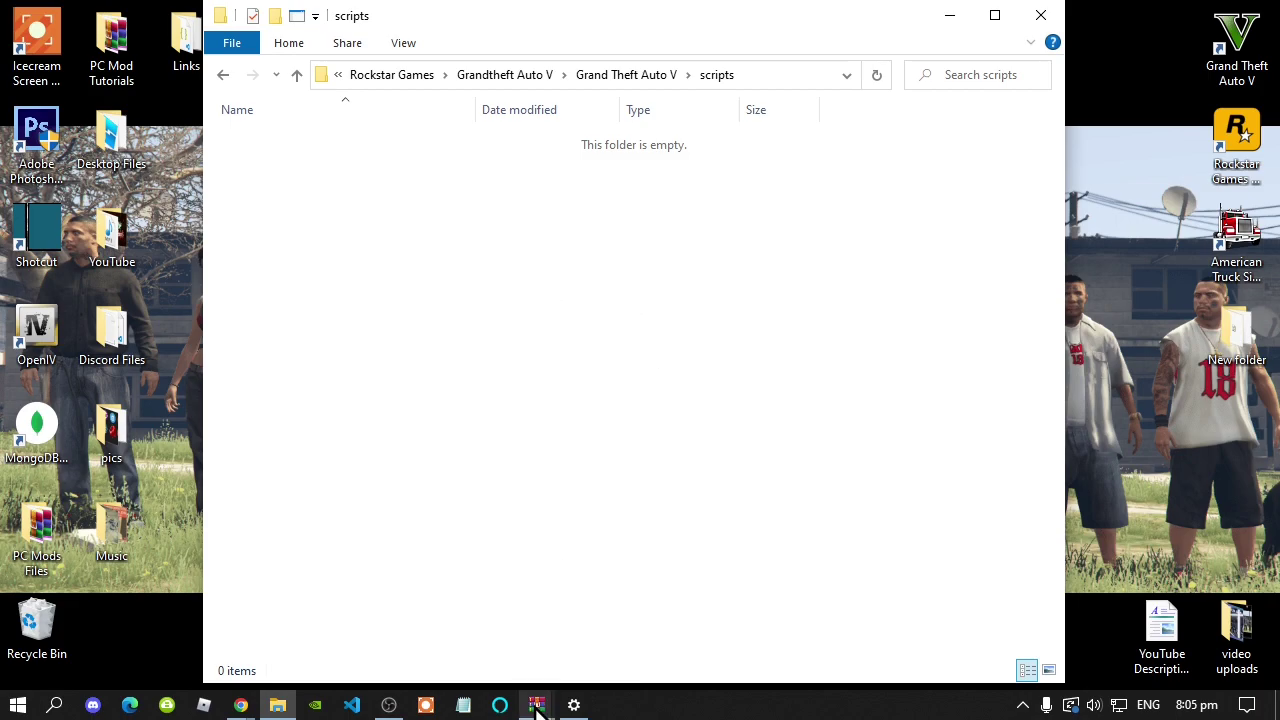
mouse_move(538, 708)
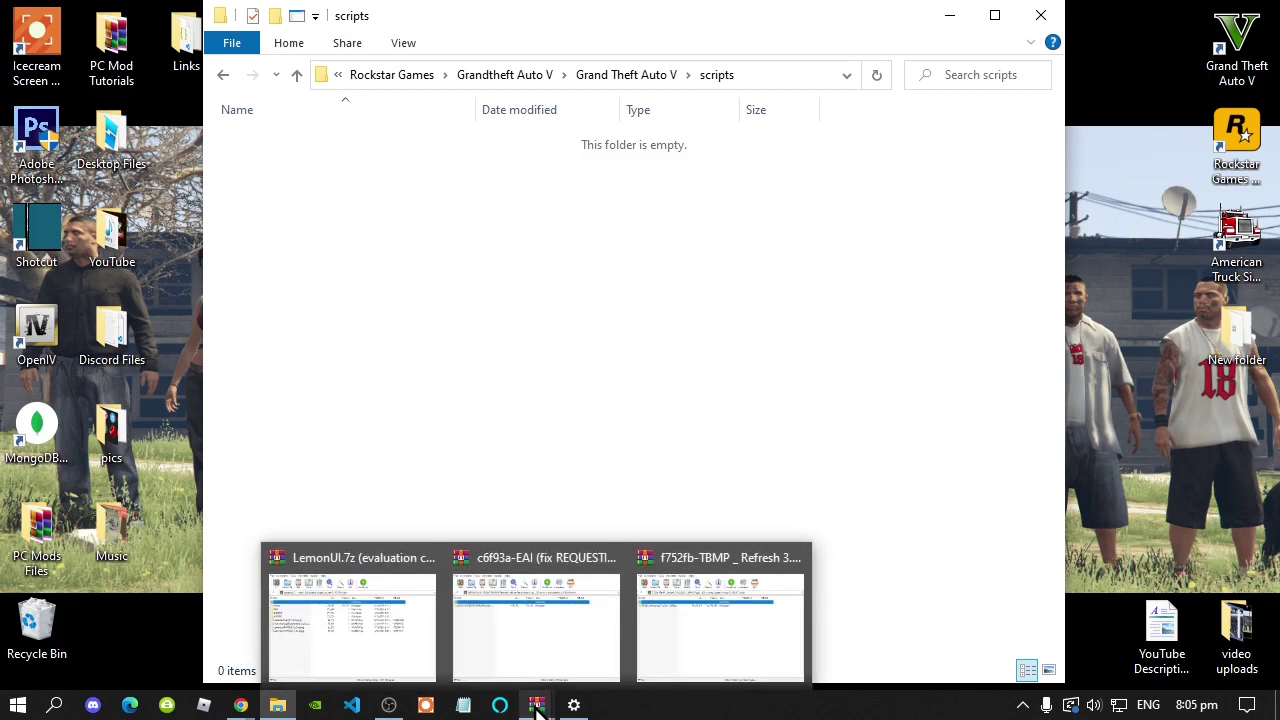
Step: Copy the three LemonUI.SHVDN2 dll, pdb and xml files from LemonUI.7z into scripts
left_click(350, 630)
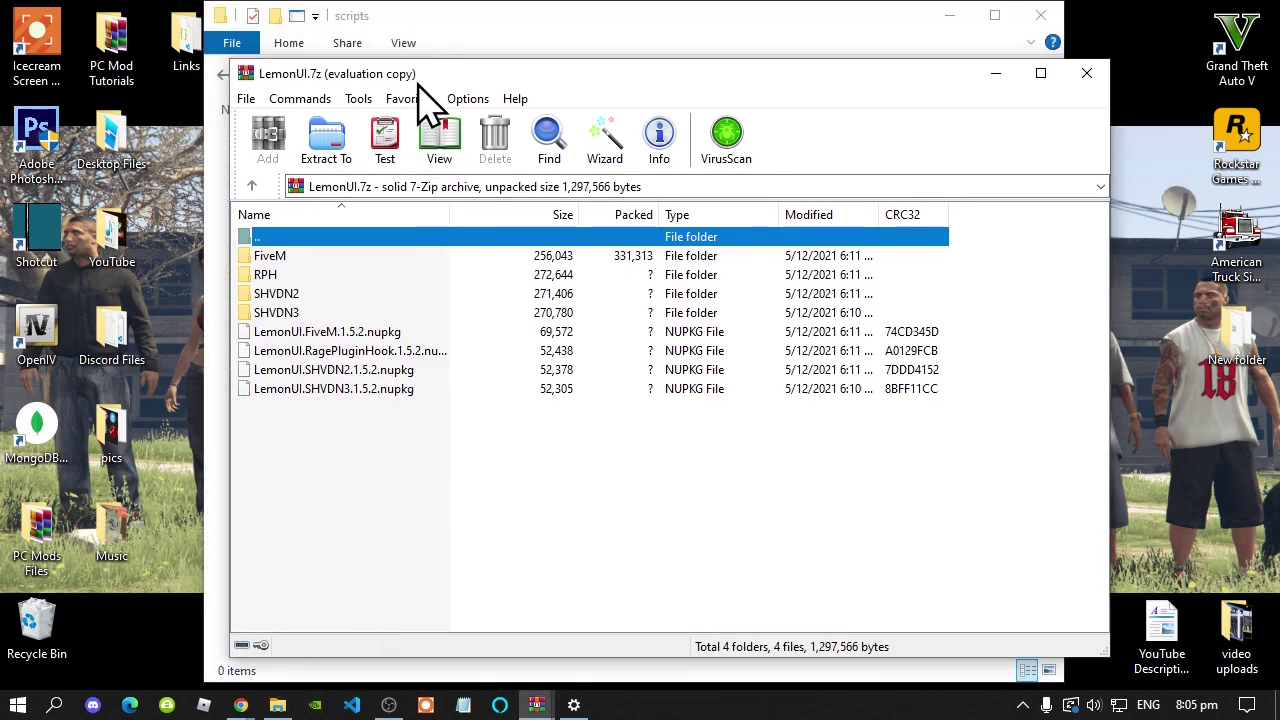
left_click_drag(420, 82, 645, 82)
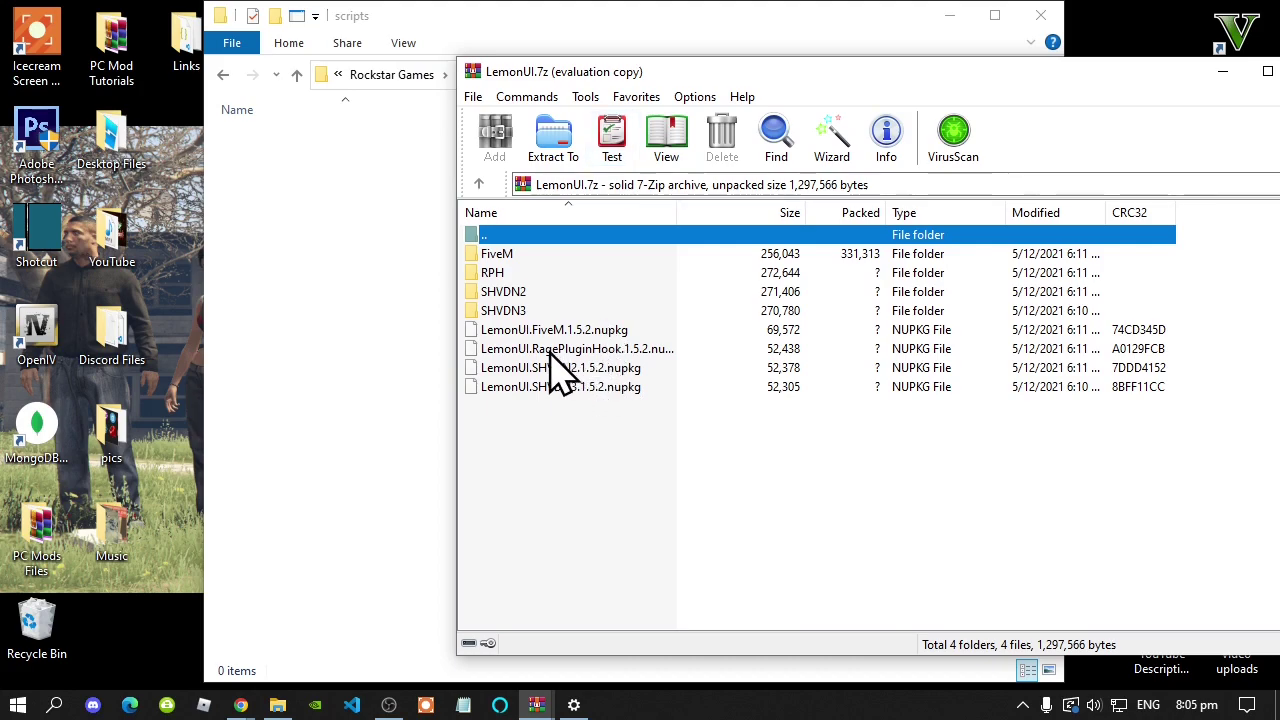
double_click(513, 295)
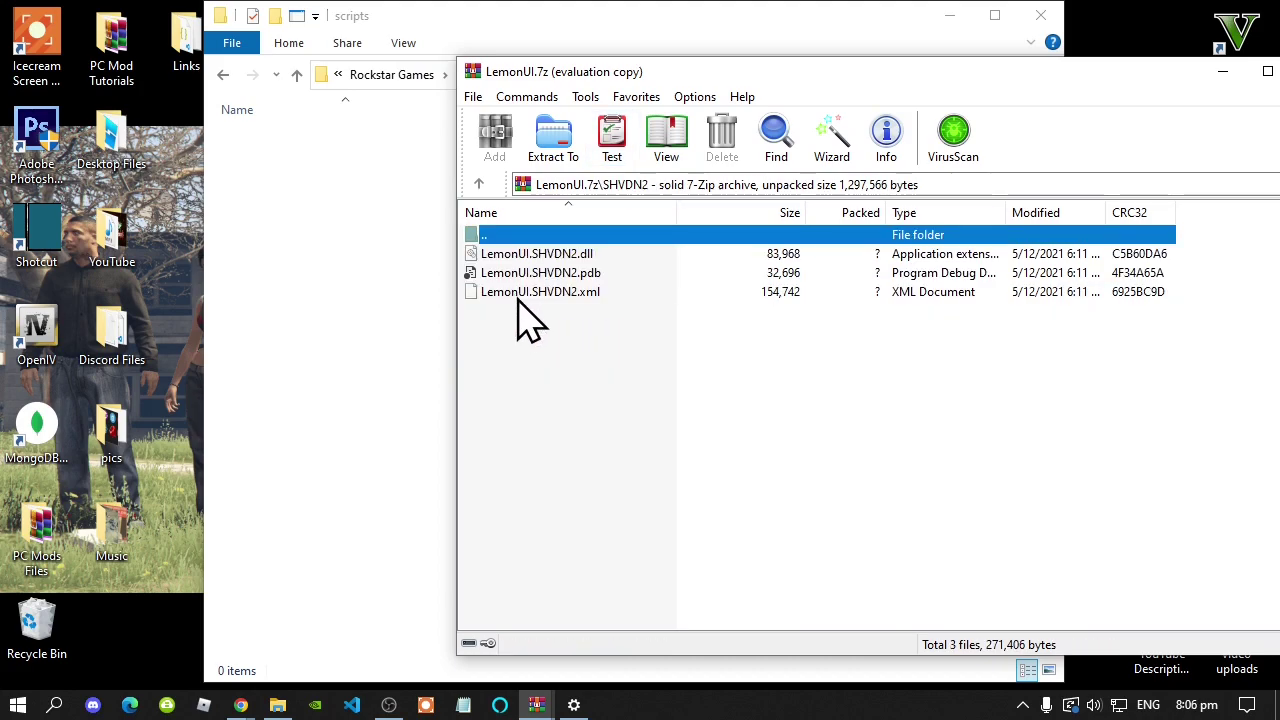
left_click_drag(600, 373, 330, 258)
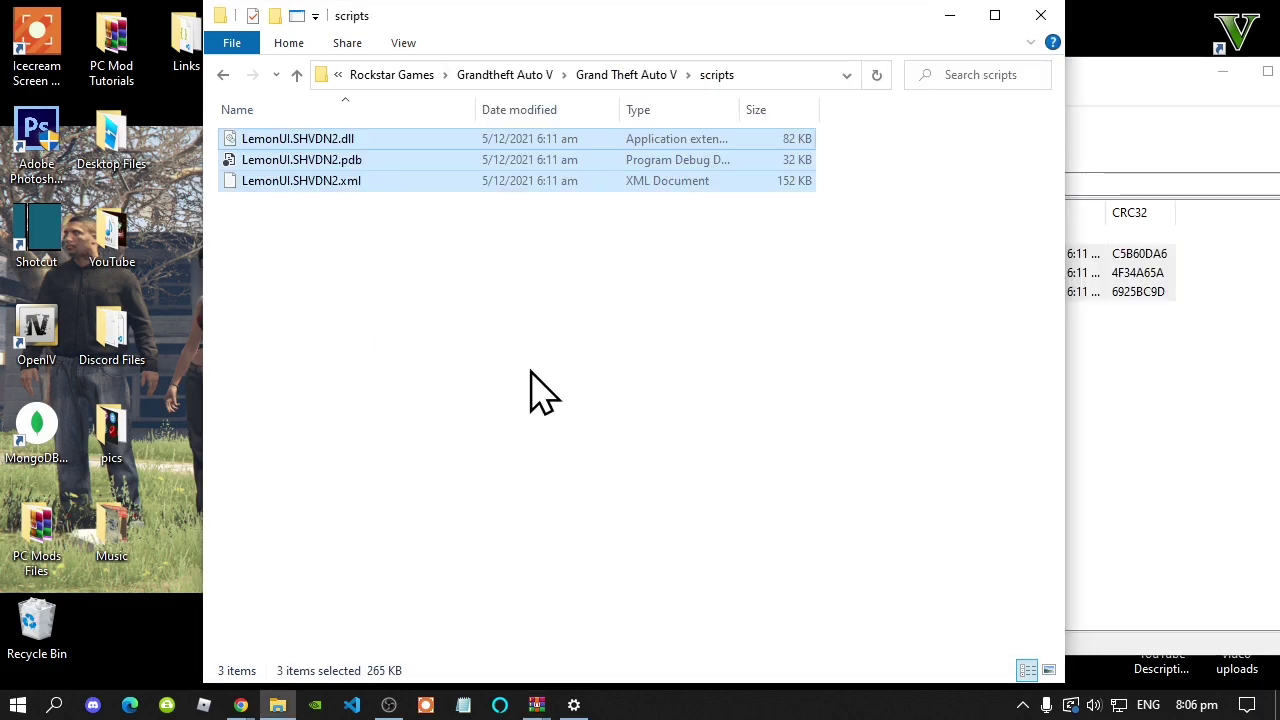
Step: Copy the three LemonUI.SHVDN3 files into scripts and close the LemonUI archive
left_click(1120, 459)
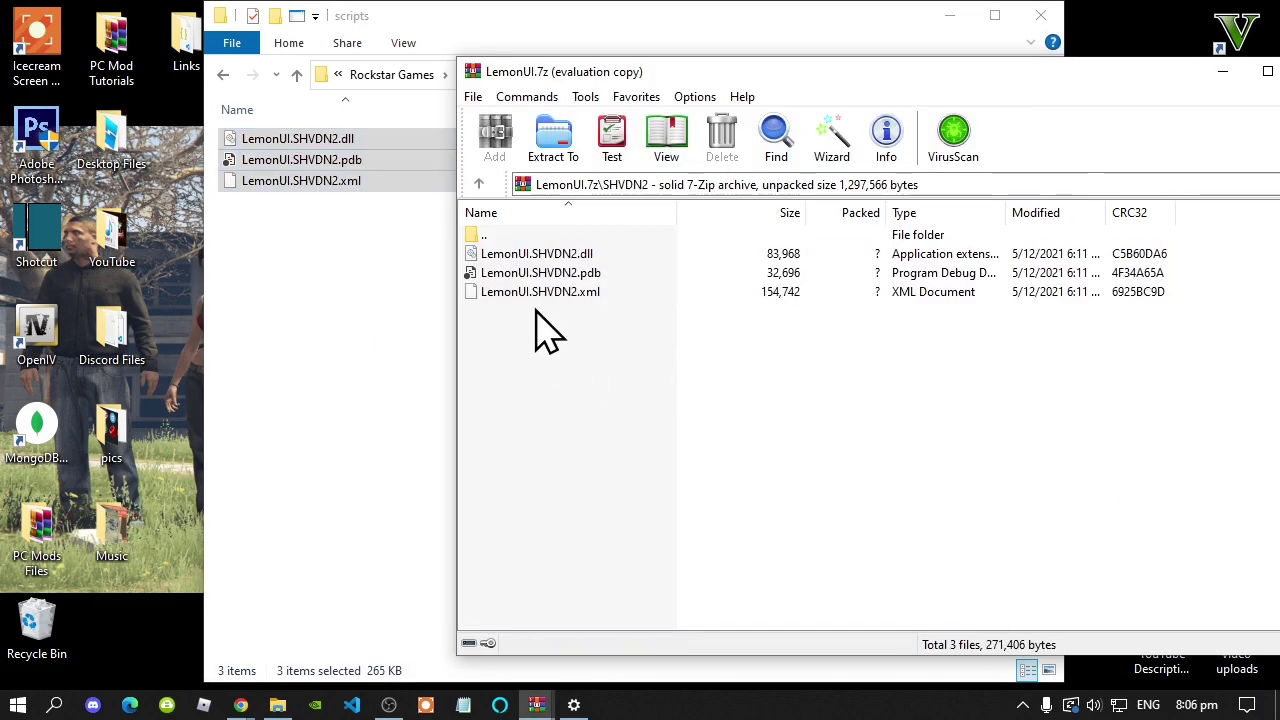
double_click(499, 240)
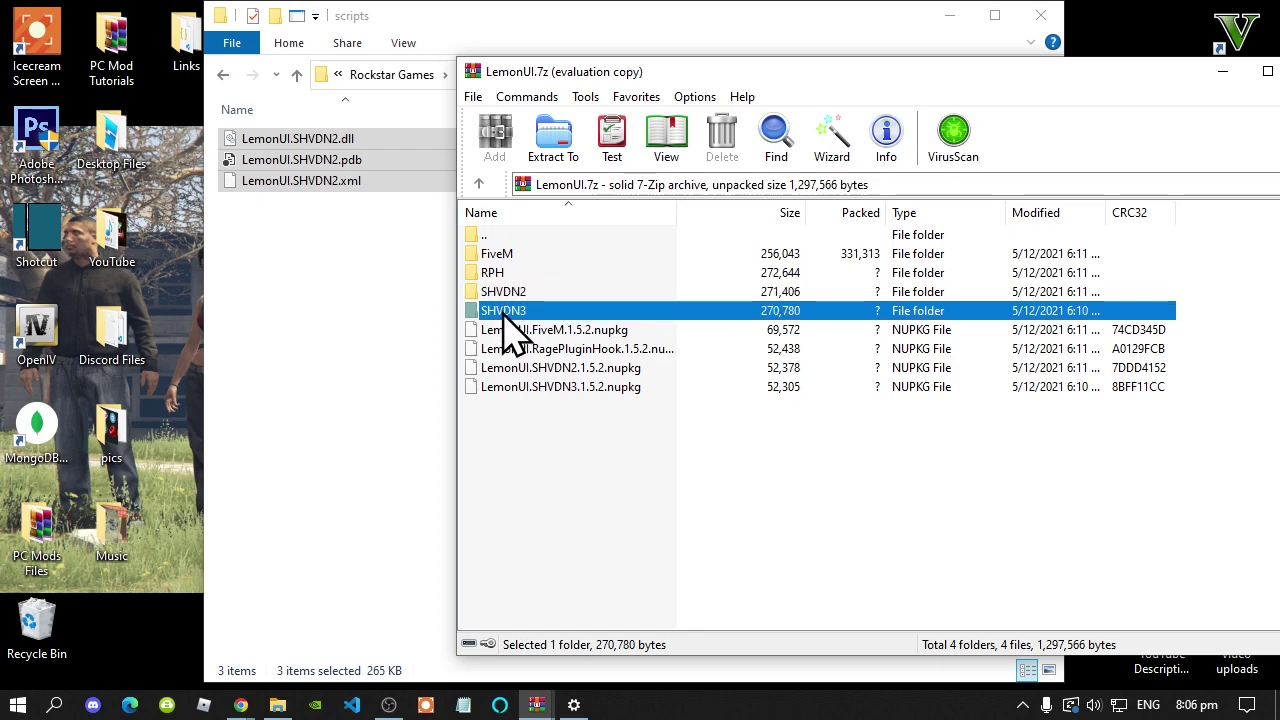
double_click(503, 311)
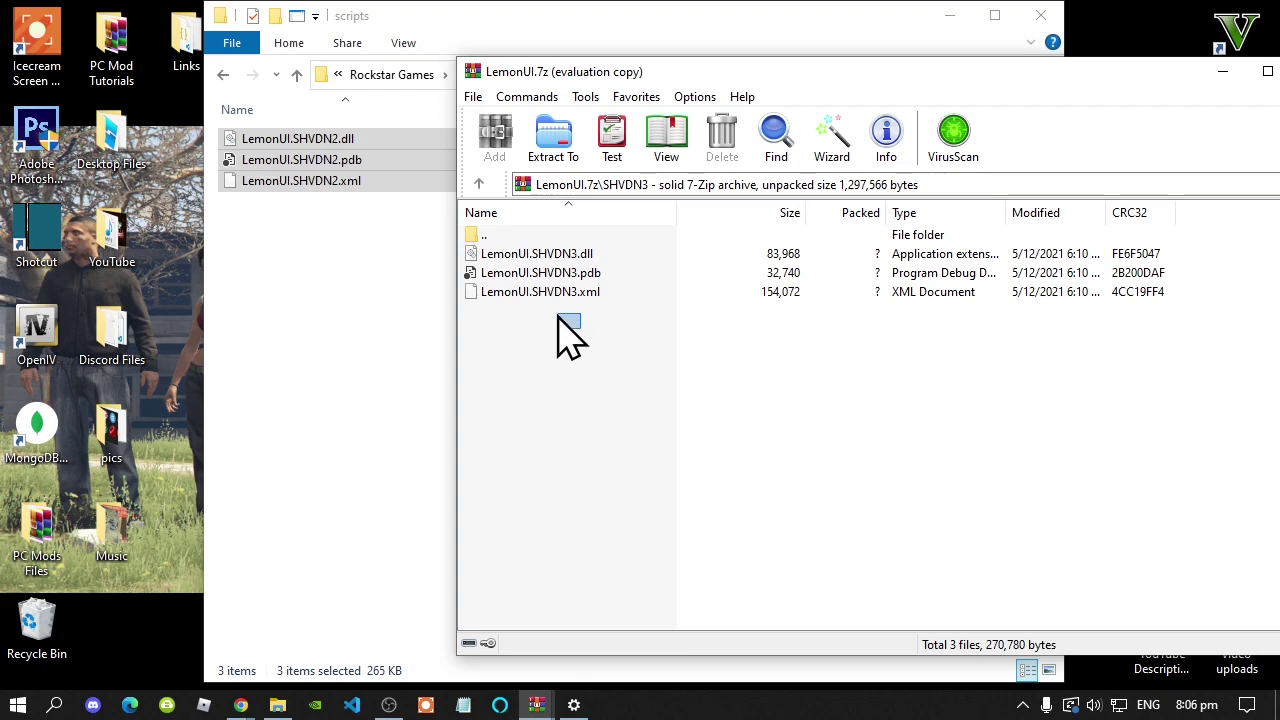
left_click_drag(565, 330, 314, 271)
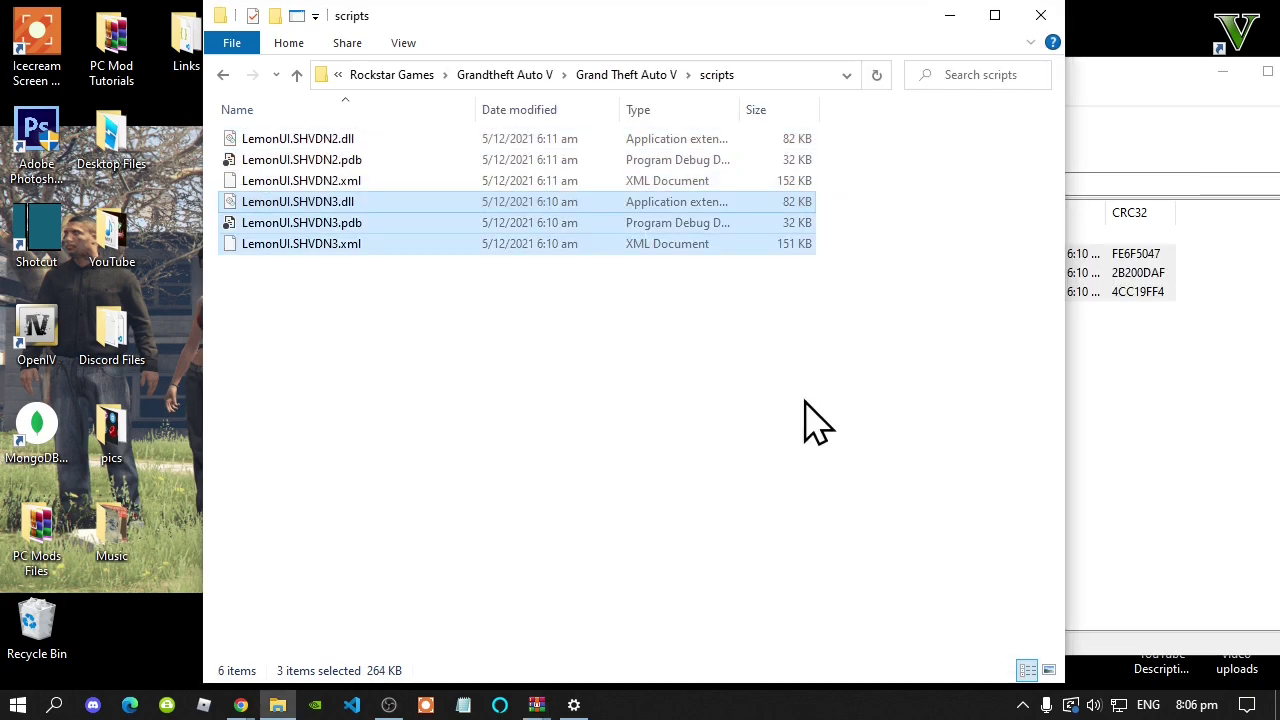
left_click(1114, 437)
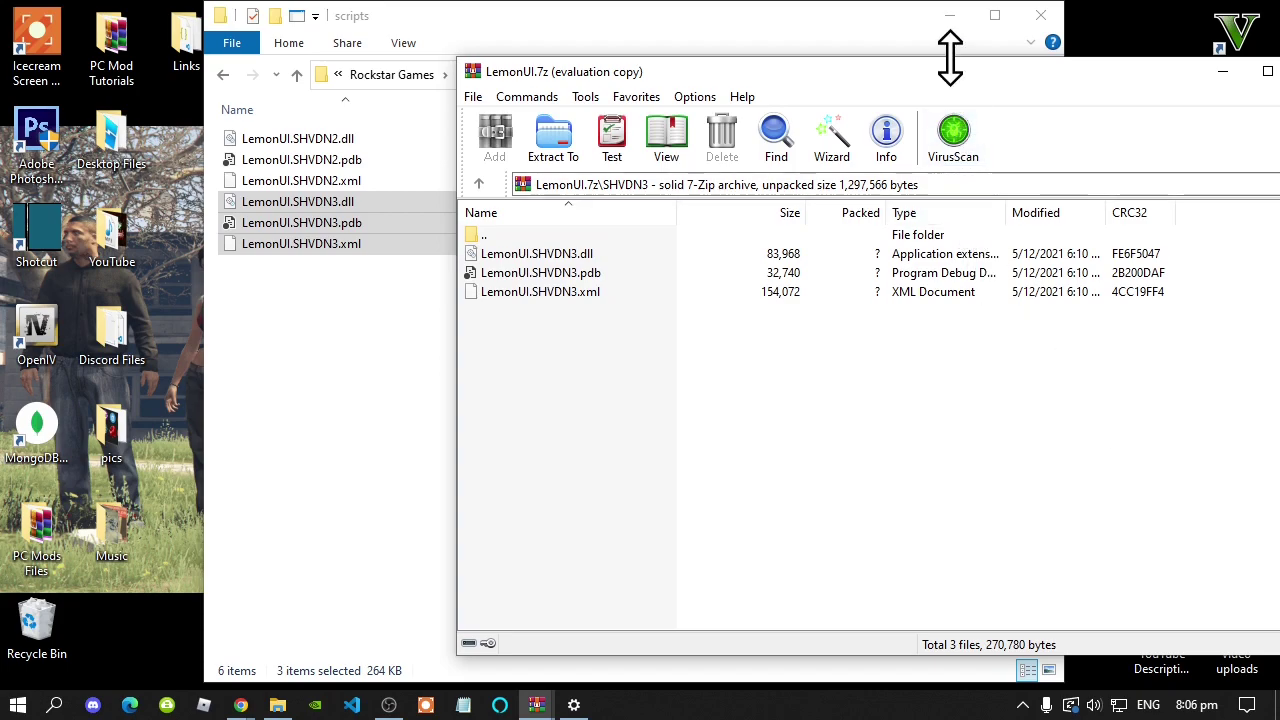
left_click_drag(955, 74, 700, 74)
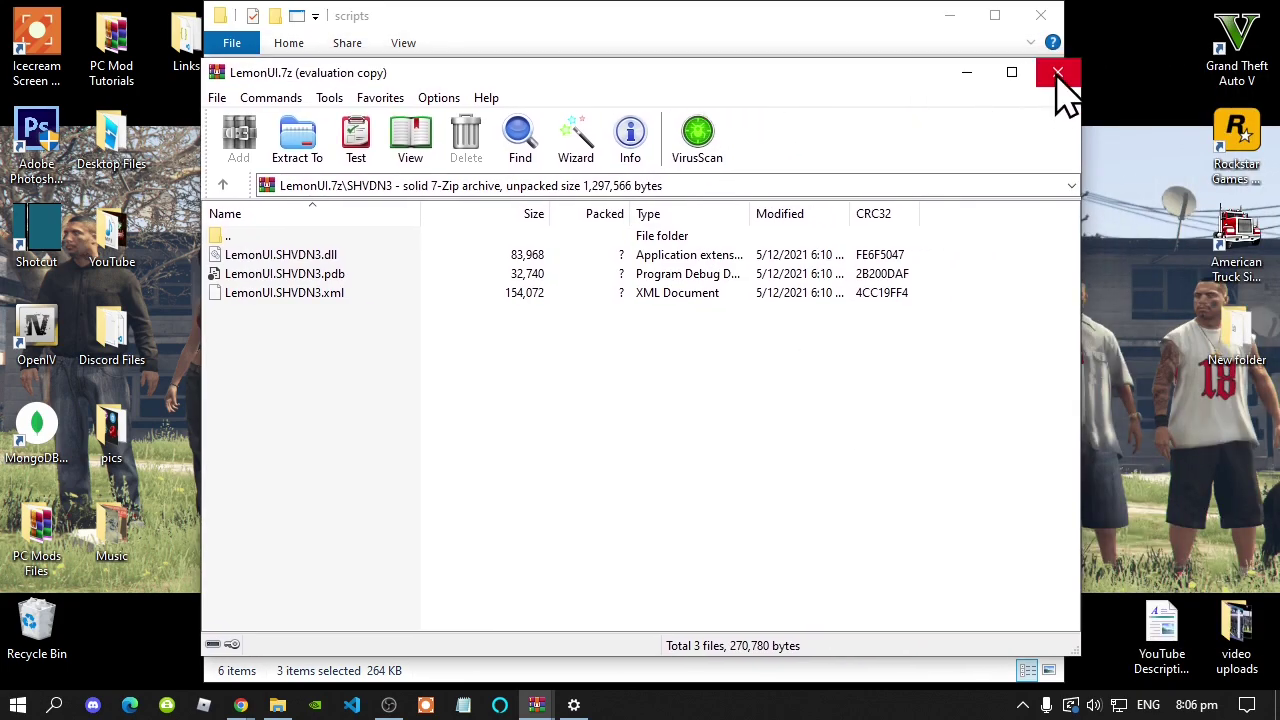
left_click(1057, 74)
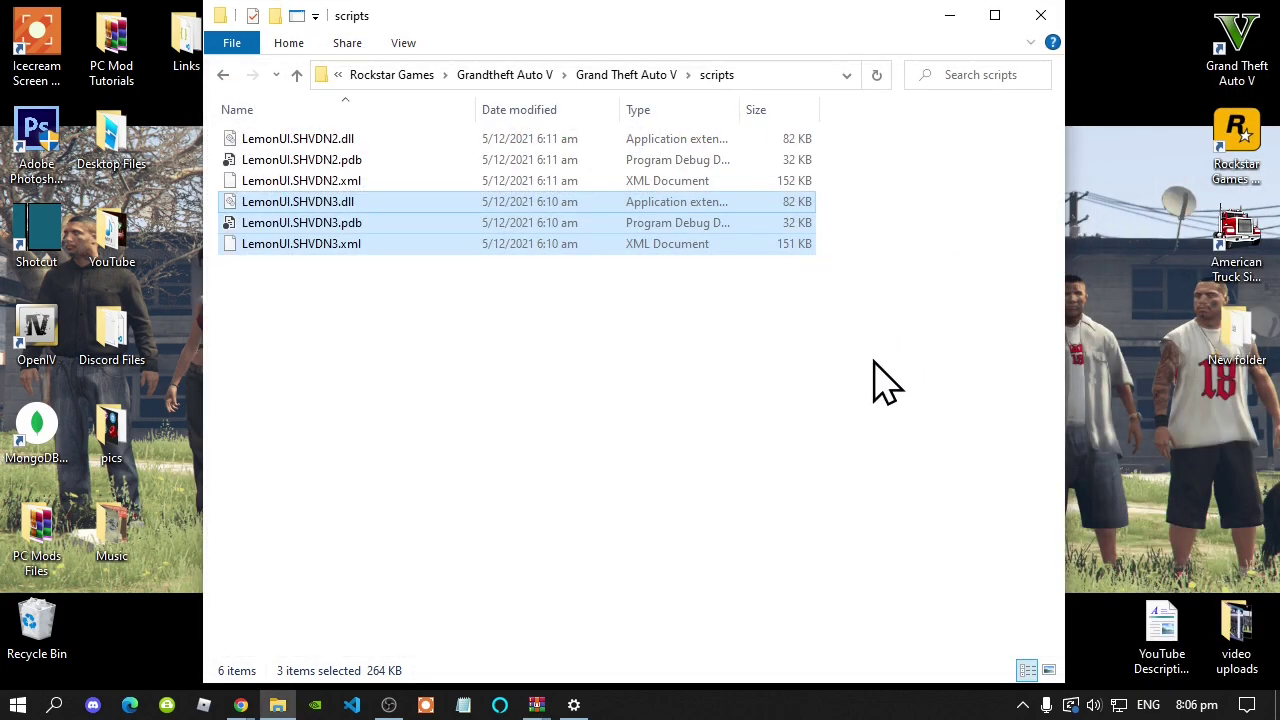
left_click(537, 705)
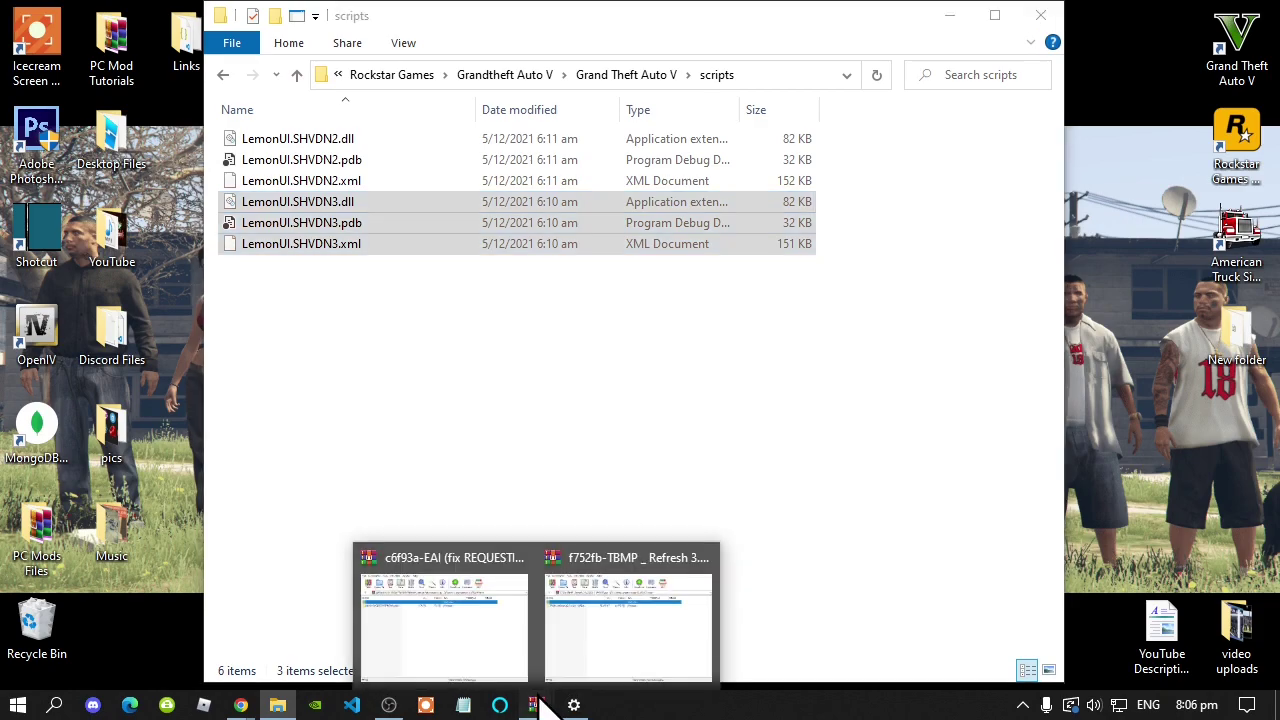
mouse_move(503, 634)
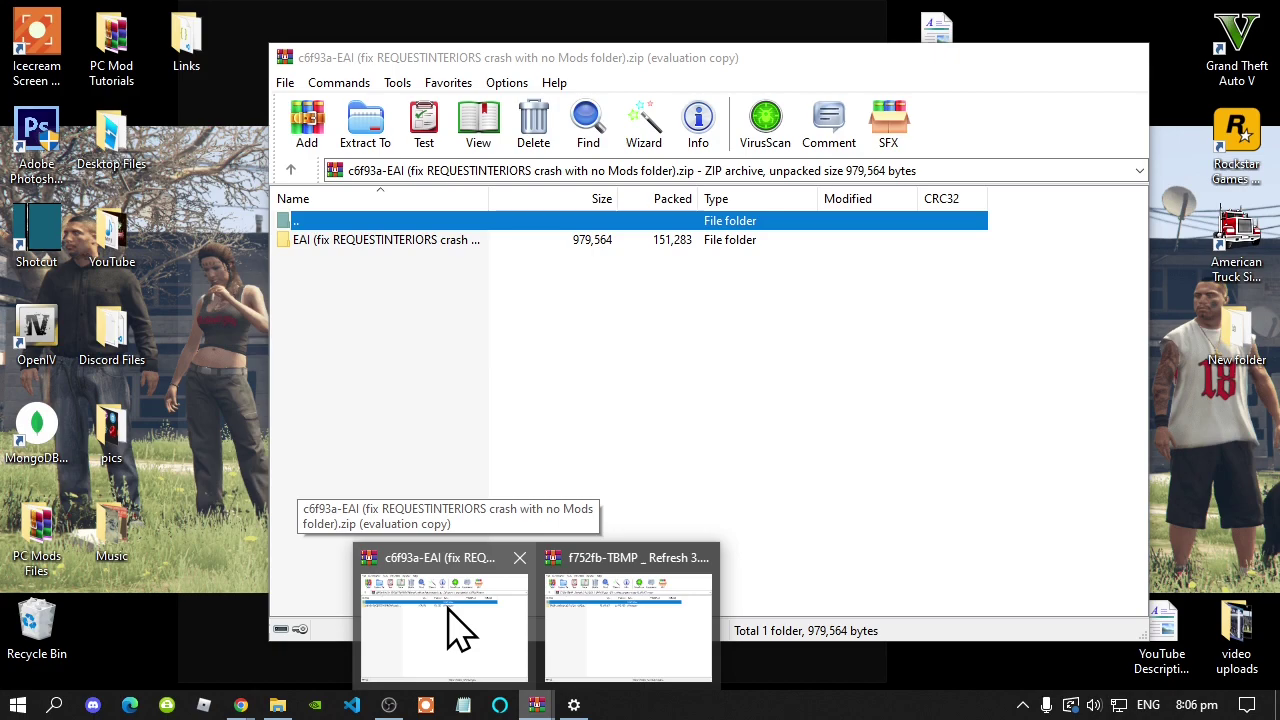
Step: Copy everything in the archive's EAI > scripts folder, including iFruitAddon2, into the GTA V scripts folder
left_click(455, 625)
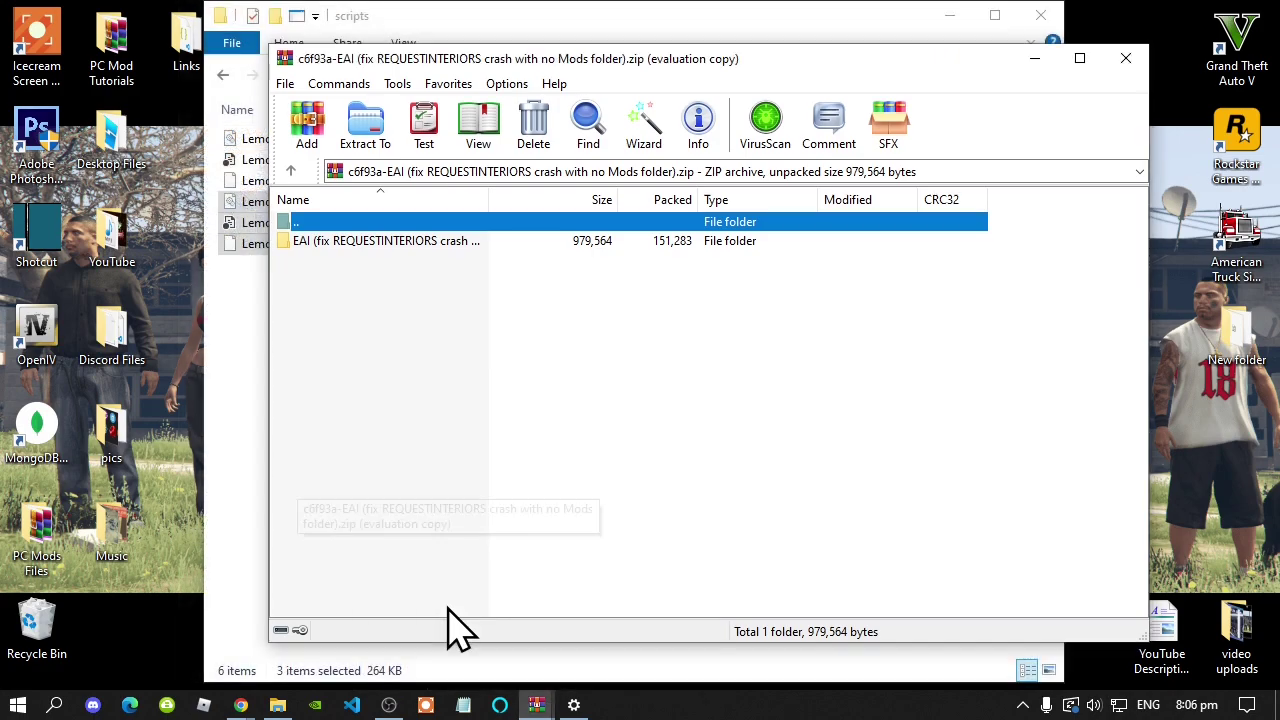
double_click(388, 242)
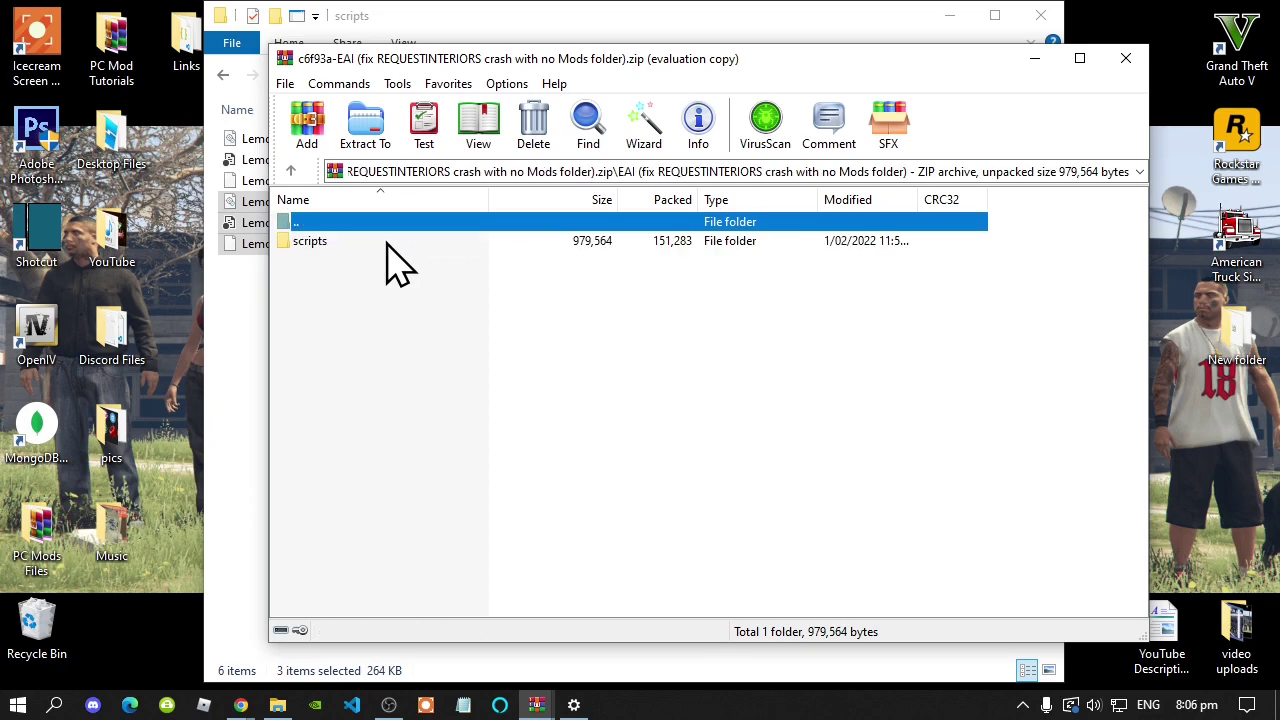
double_click(311, 245)
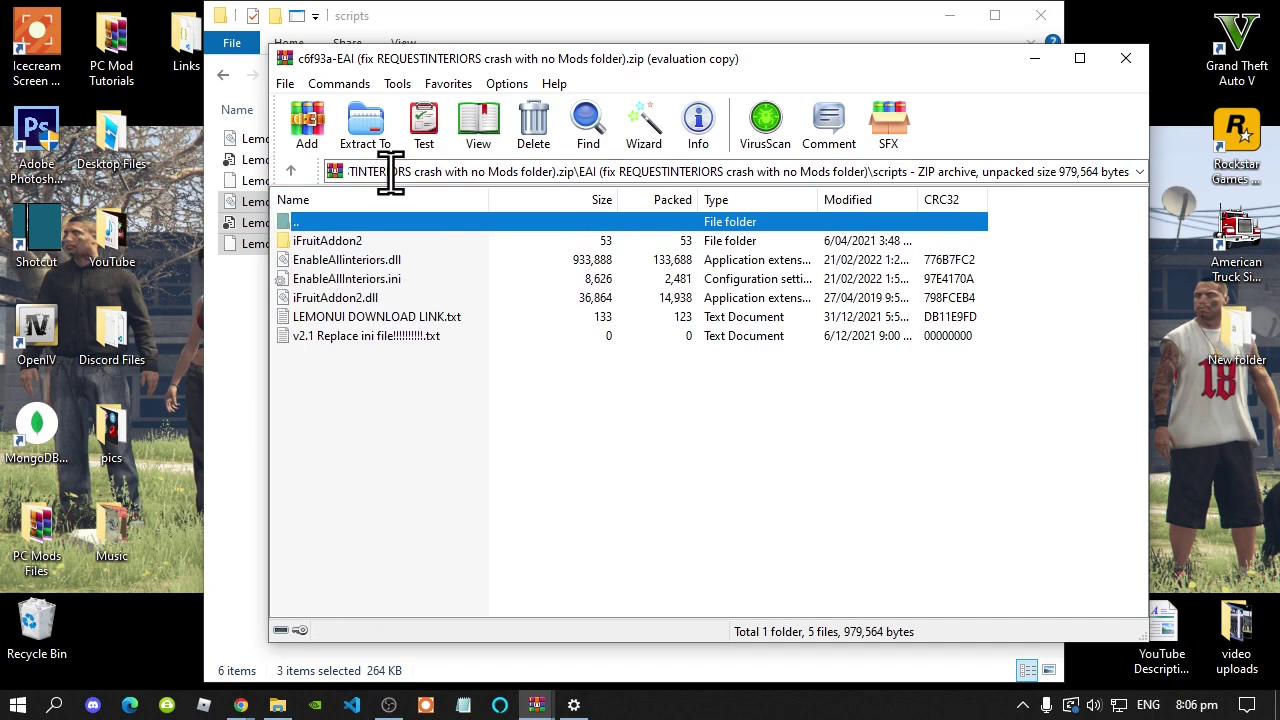
left_click_drag(379, 66, 661, 74)
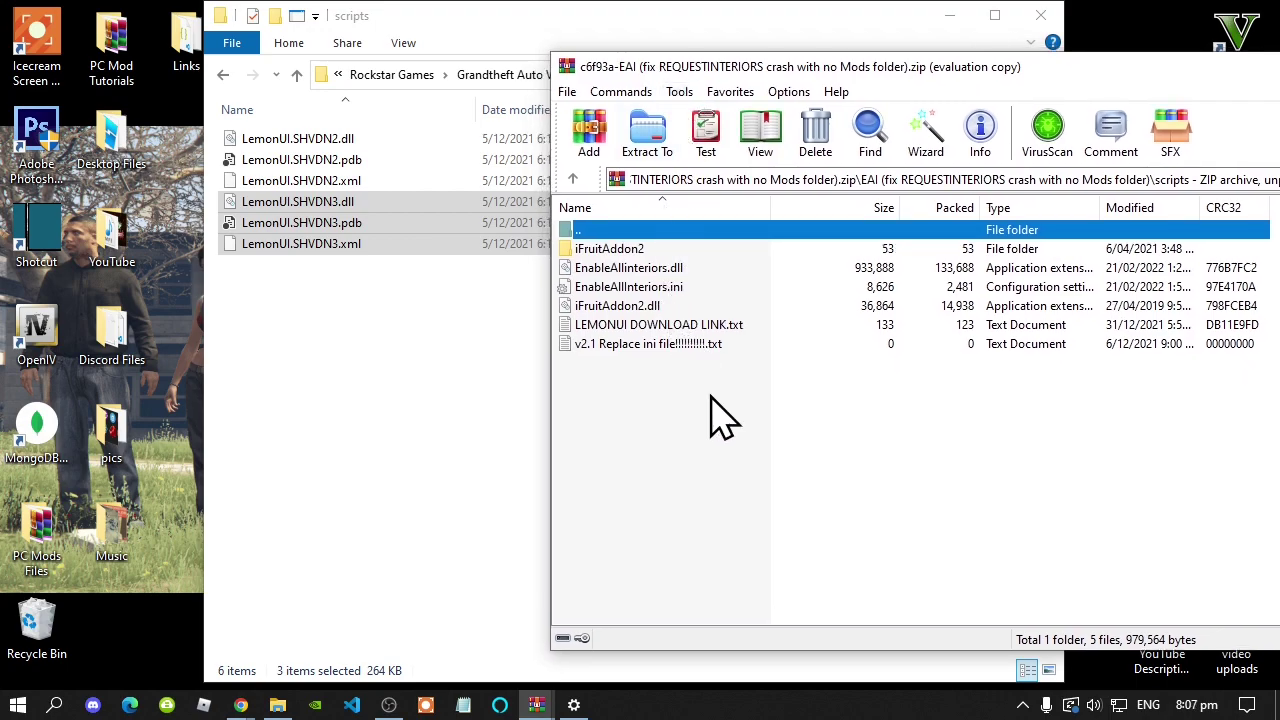
left_click_drag(708, 392, 648, 258)
left_click_drag(695, 310, 390, 380)
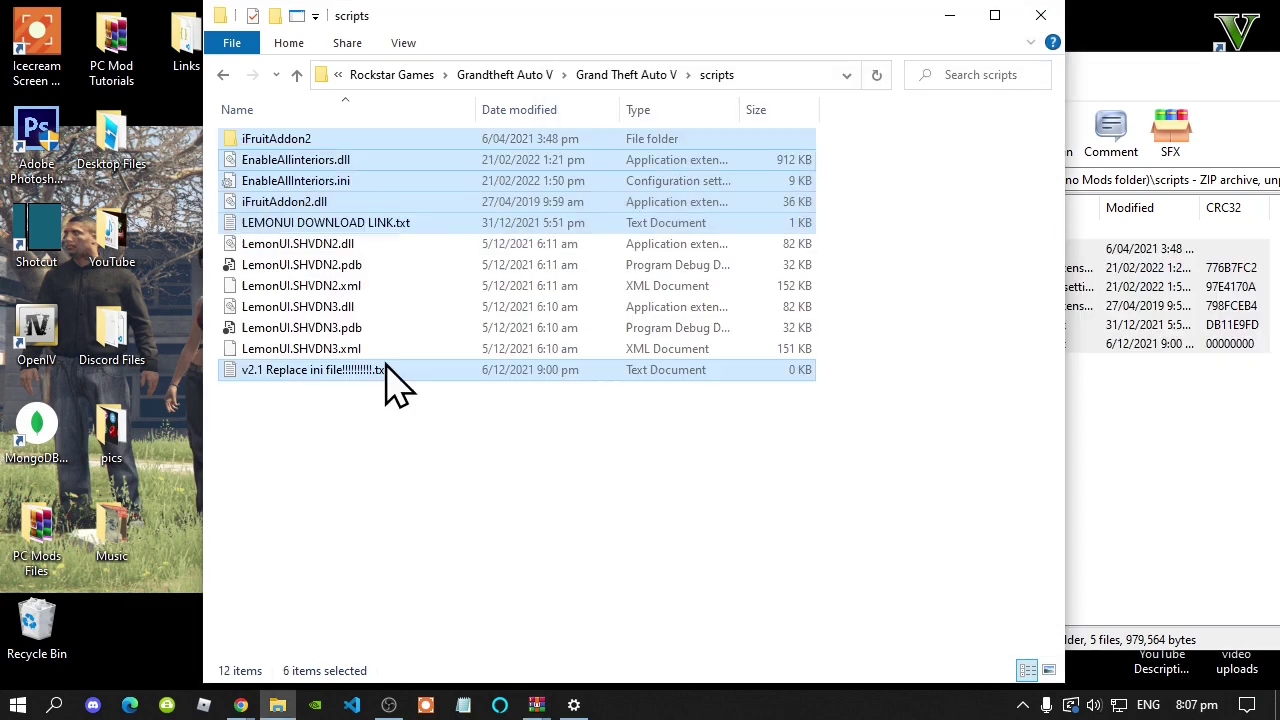
Step: Close the EnableAllInteriors archive and restore the TBMP Refresh 3.0.5 (QOL 1 UPDATE) archive
left_click(1262, 415)
left_click_drag(1111, 69, 865, 88)
left_click(1147, 84)
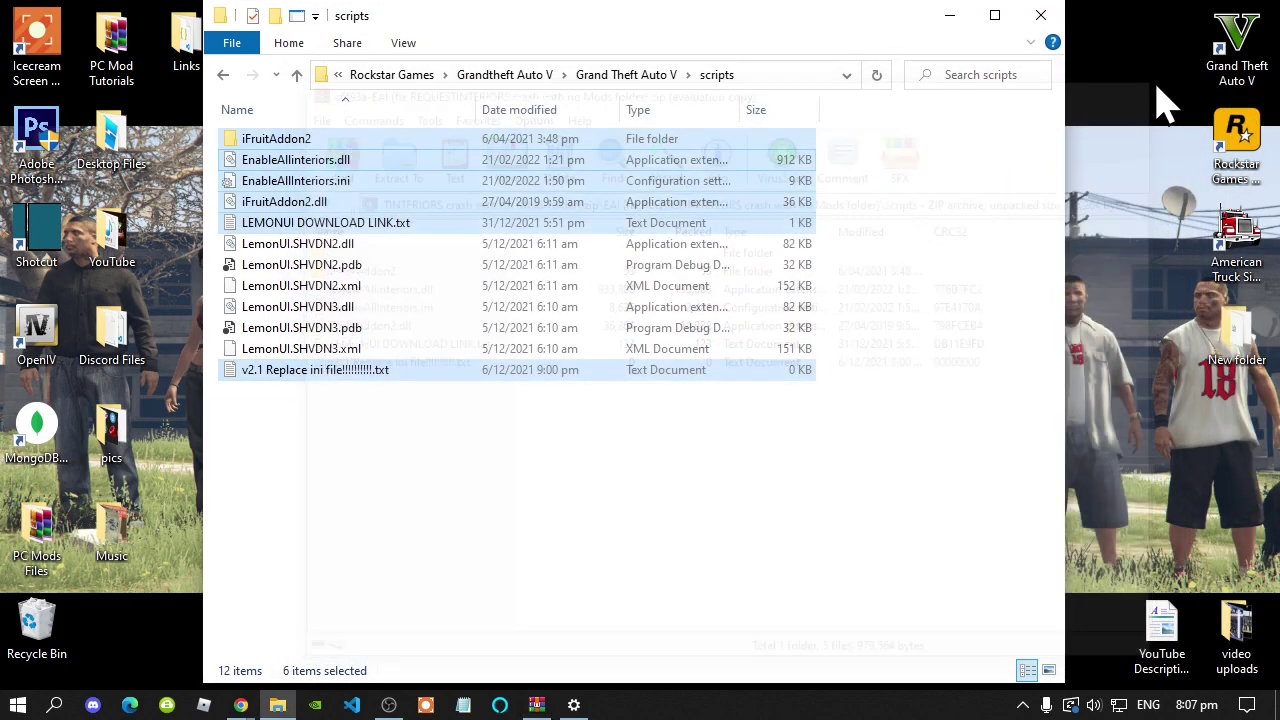
left_click(529, 486)
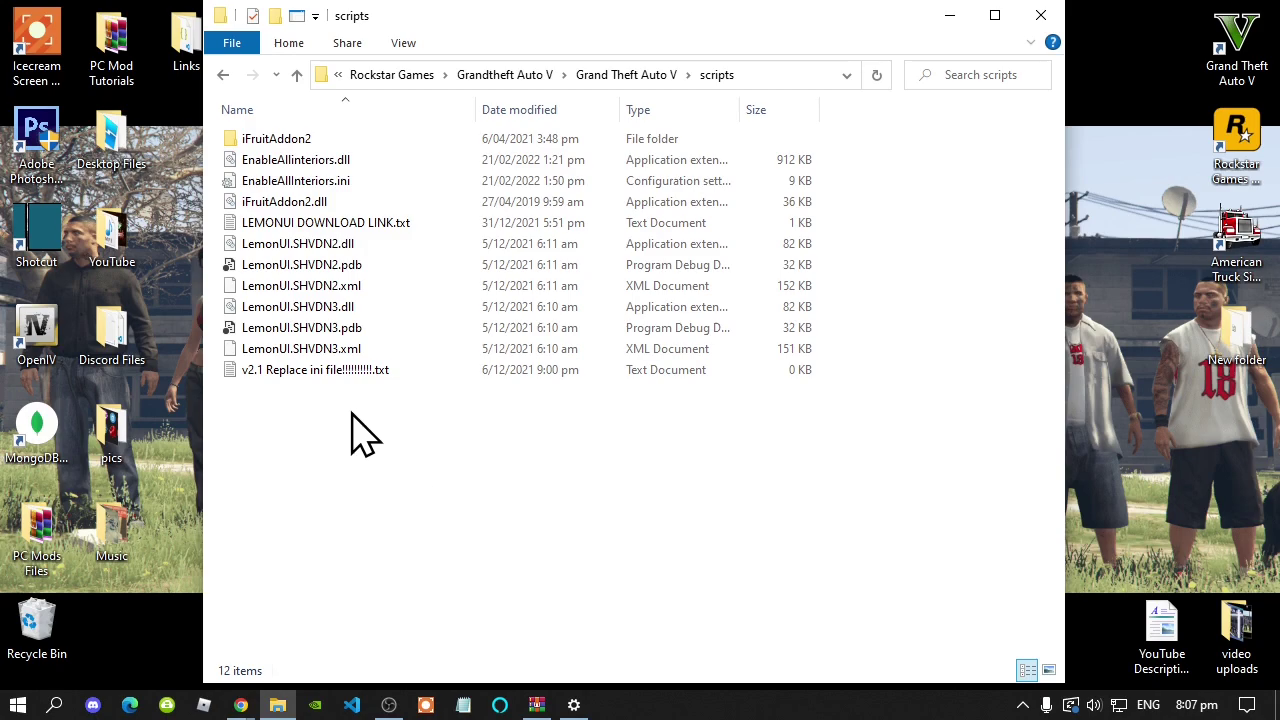
left_click(296, 375)
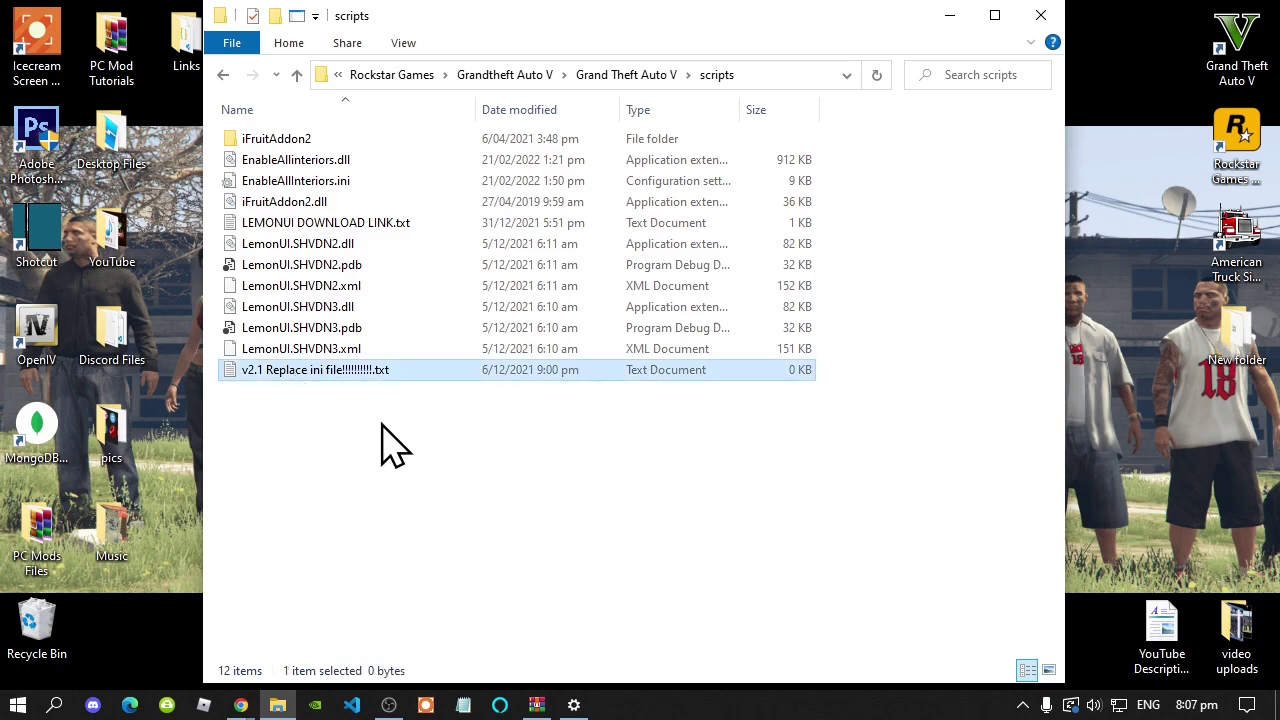
left_click(975, 380)
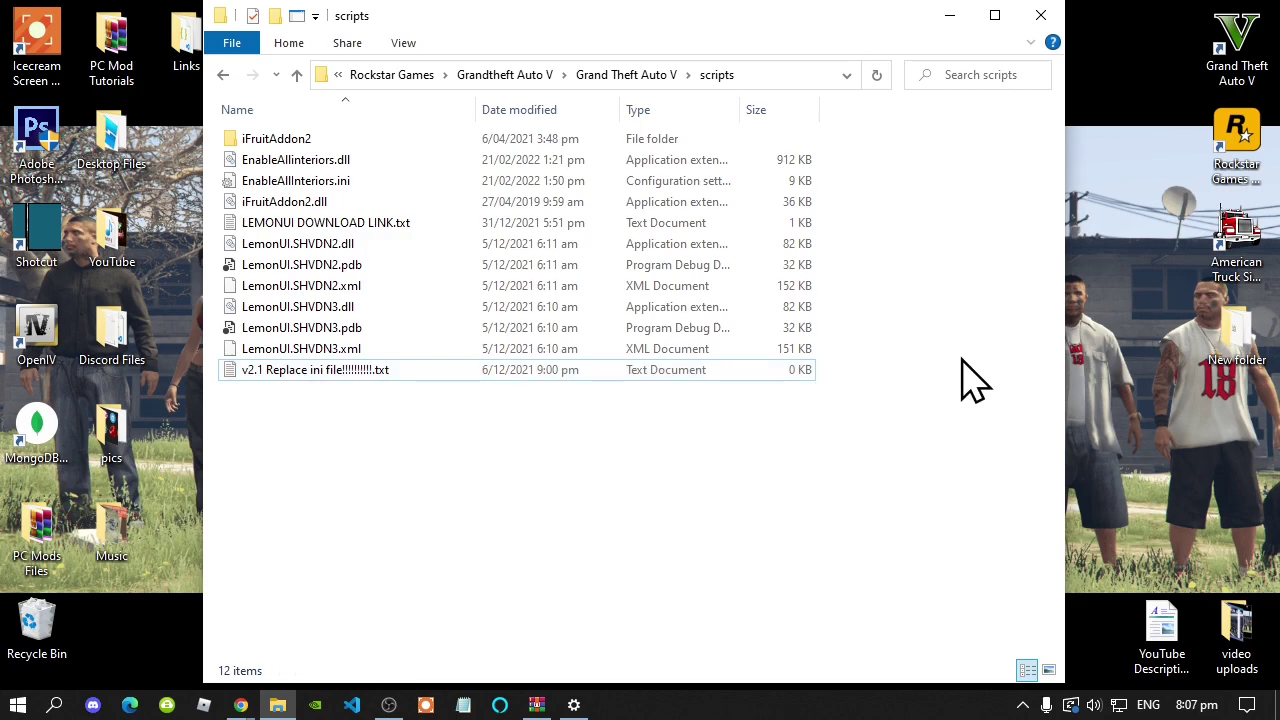
left_click(536, 704)
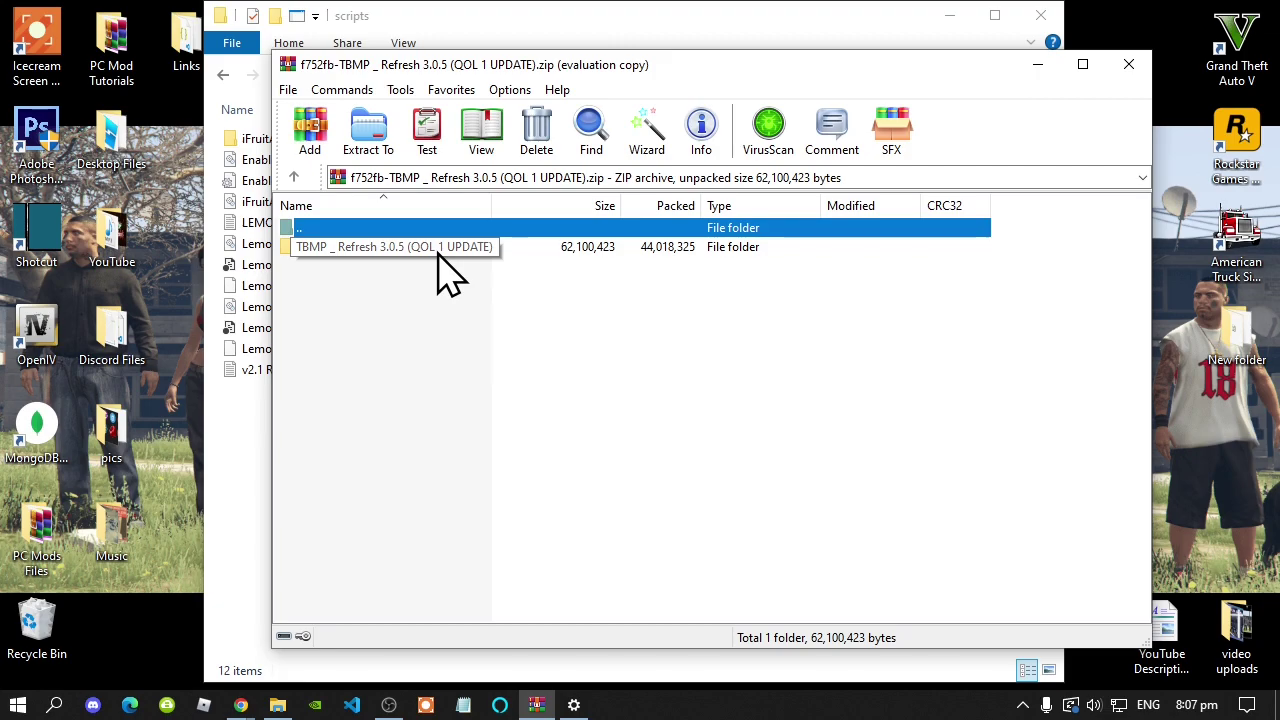
Step: Open TBMP Refresh 3.0.5 > scripts in the archive and select all 3 folders and 39 files
left_click(375, 250)
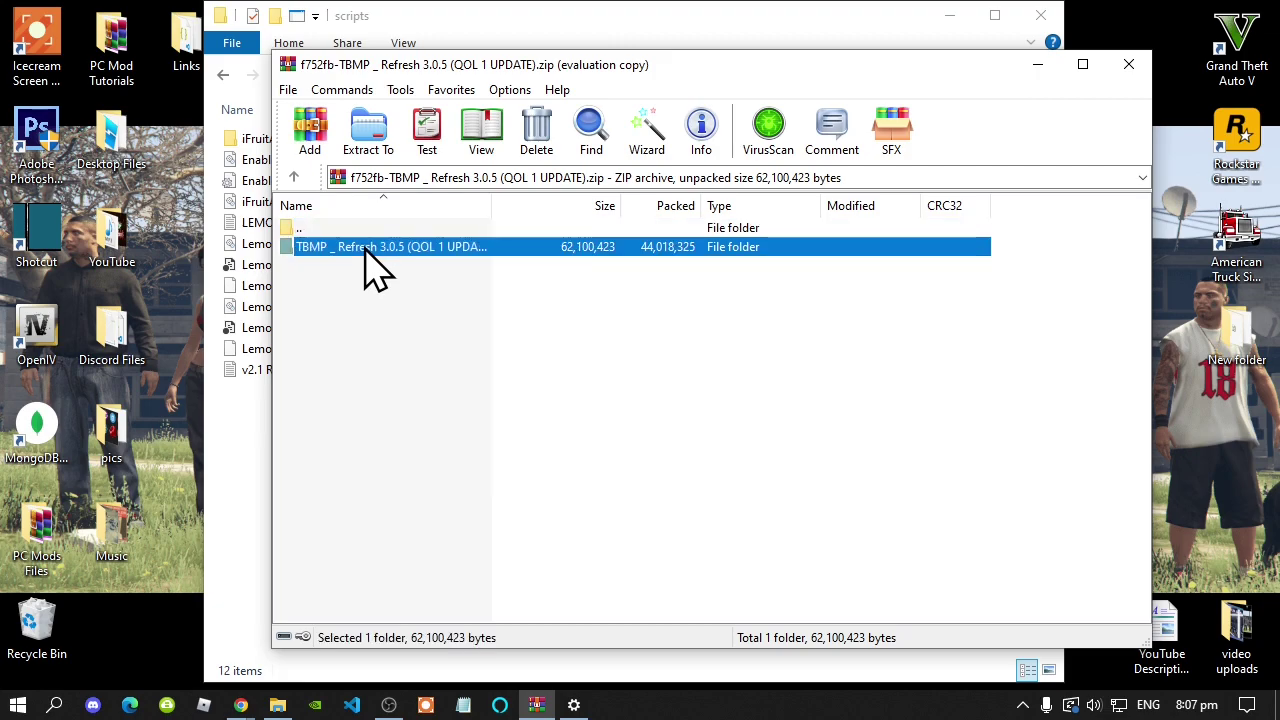
double_click(366, 252)
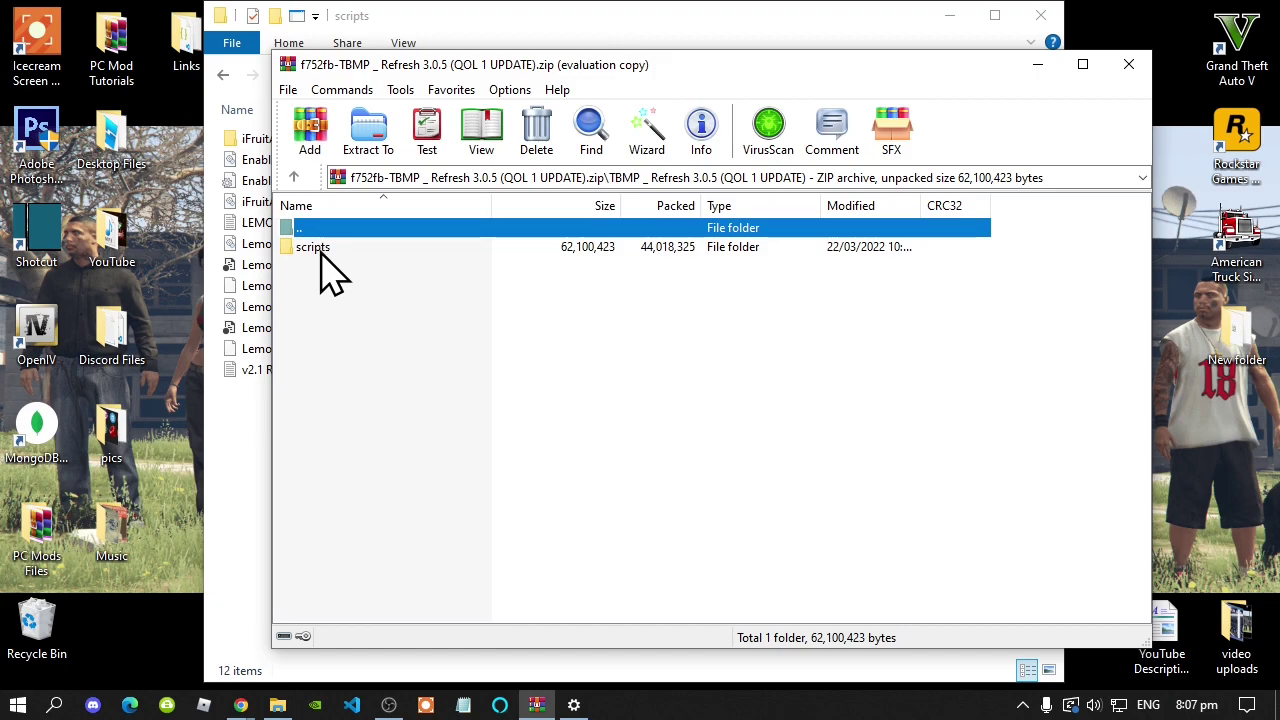
double_click(321, 252)
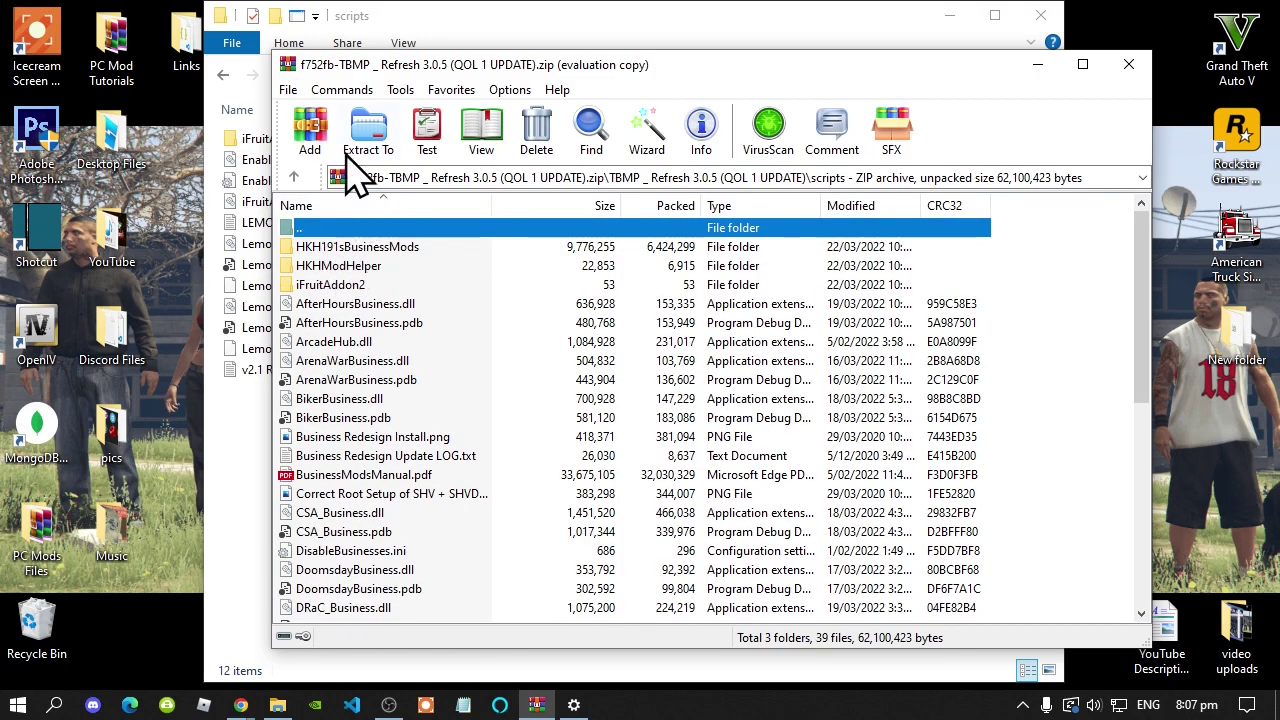
left_click_drag(375, 70, 601, 50)
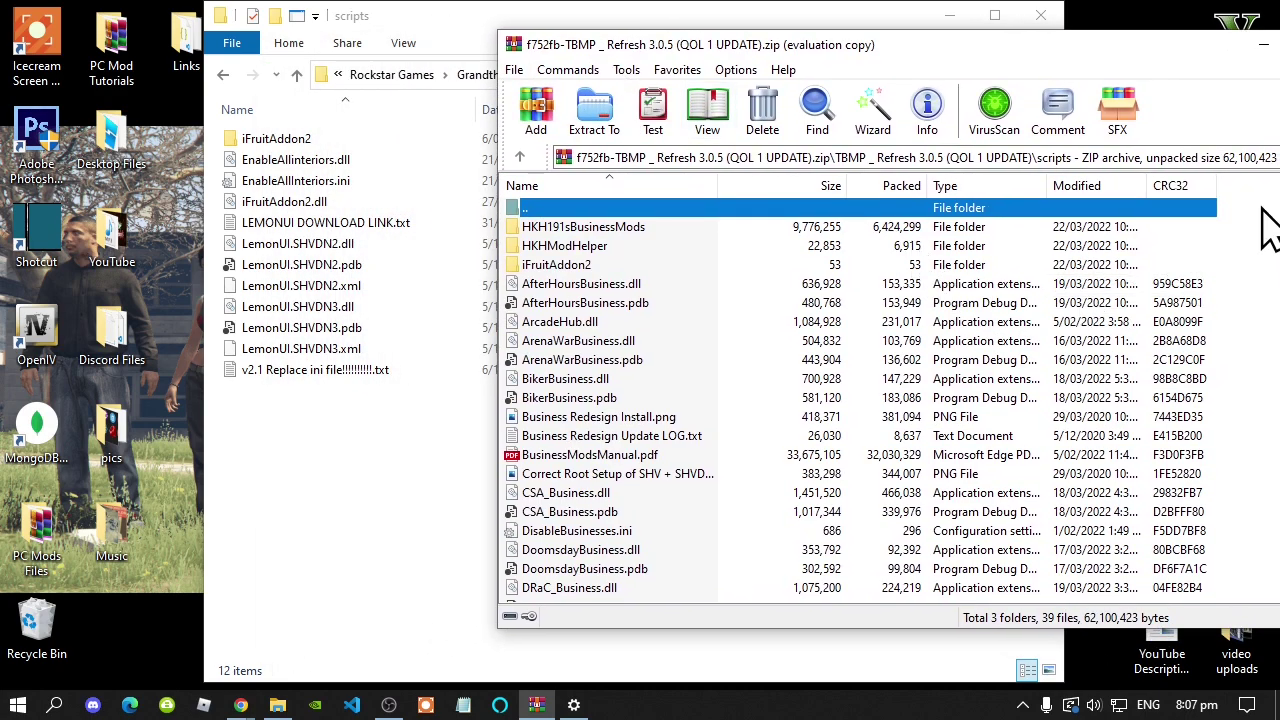
left_click_drag(1260, 207, 1000, 660)
scroll(818, 497, "up", 4)
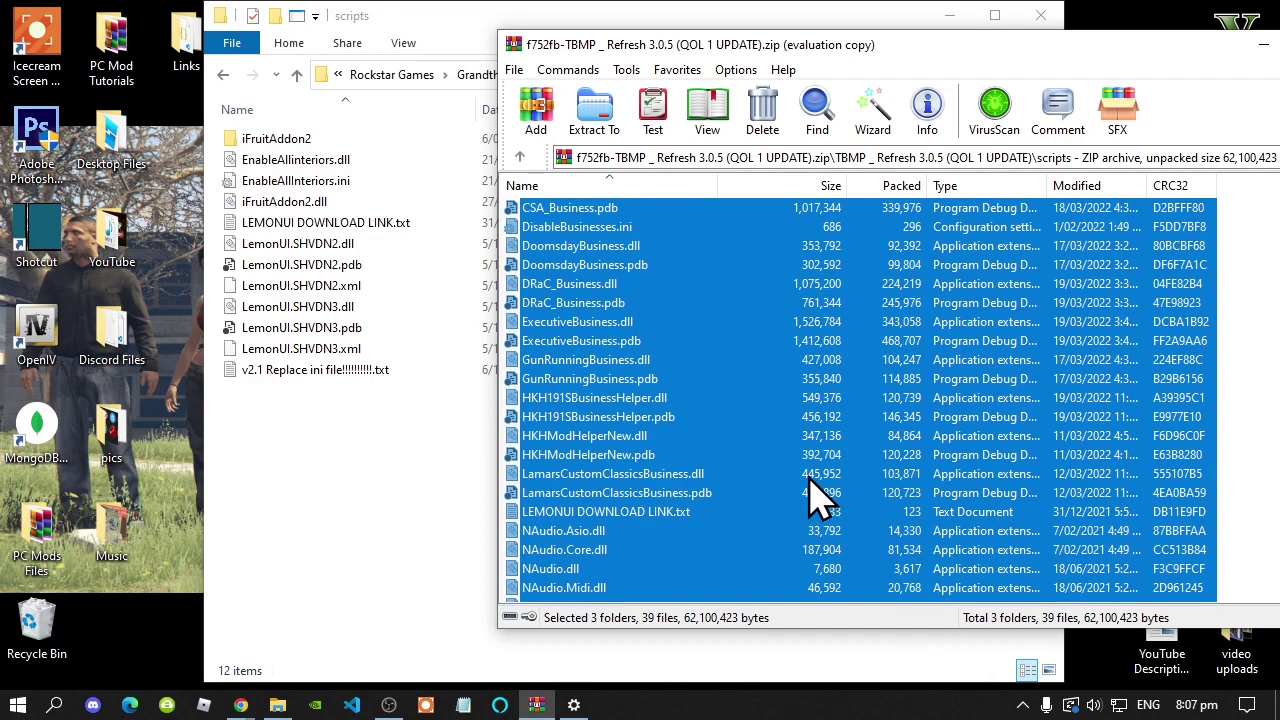
scroll(820, 475, "up", 4)
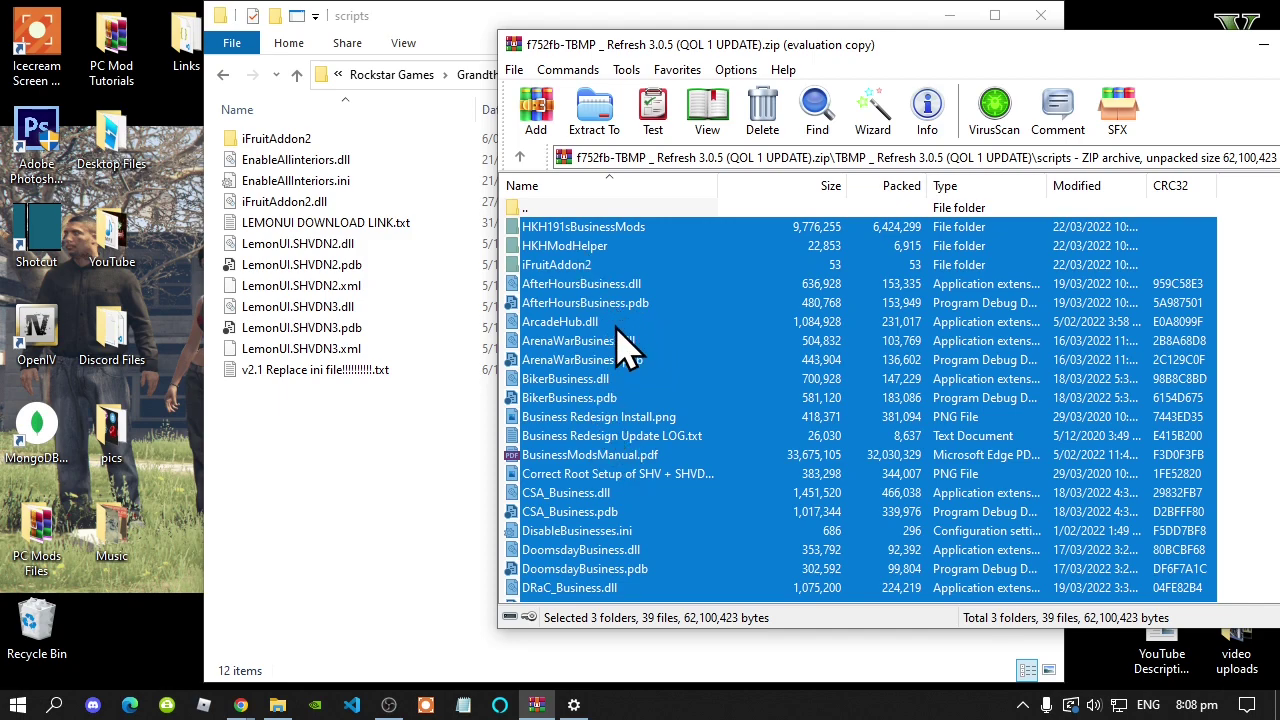
Step: Move the TBMP files into scripts, replacing the two duplicates, then close the TBMP archive
left_click_drag(643, 394, 343, 455)
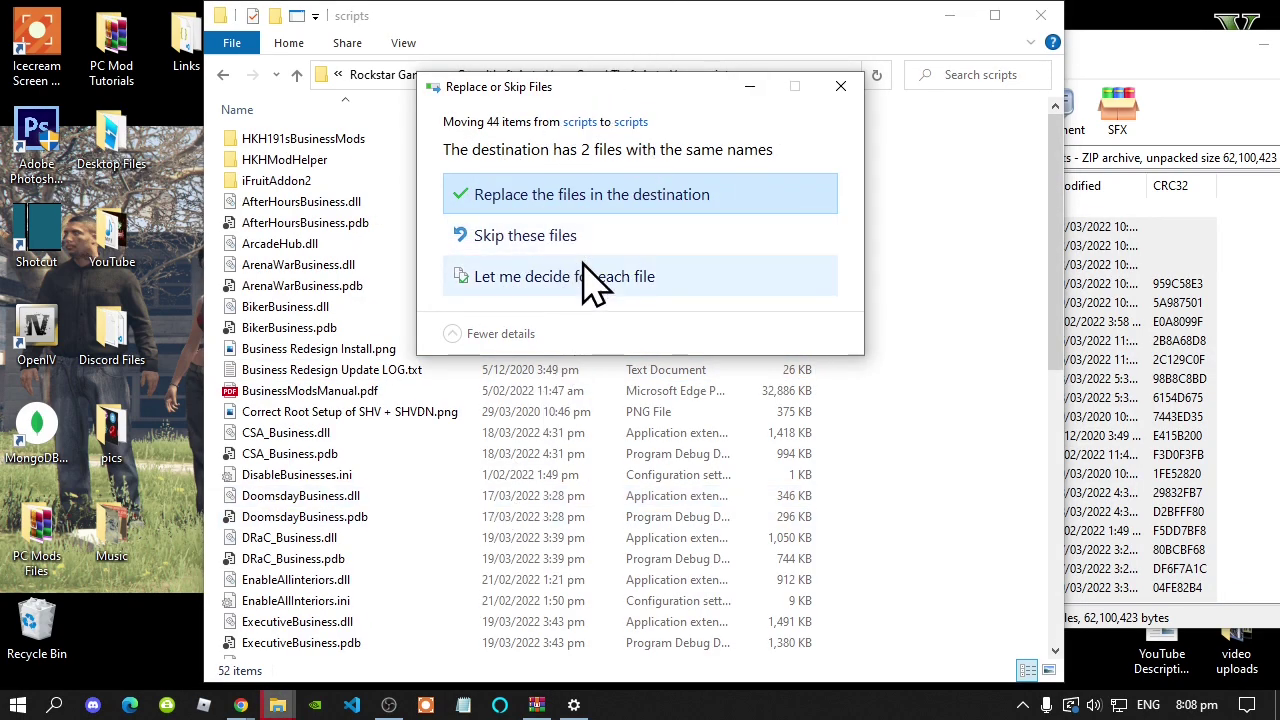
left_click(603, 220)
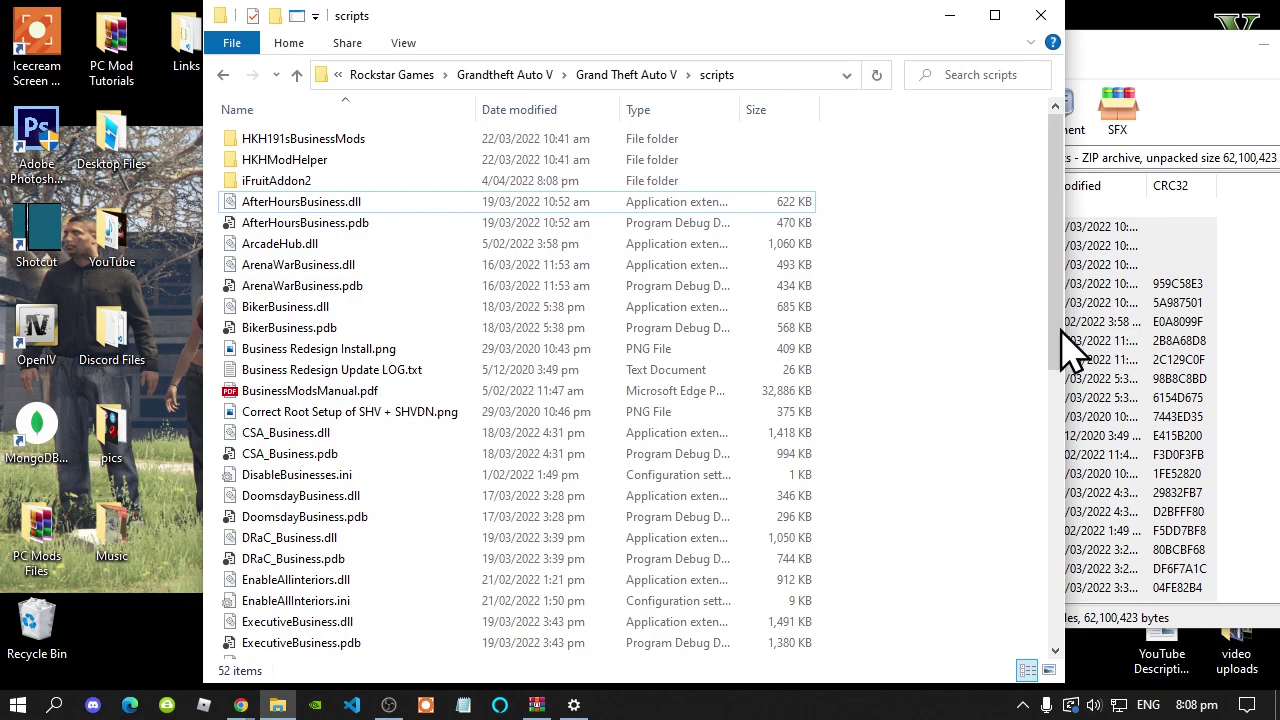
left_click(1261, 323)
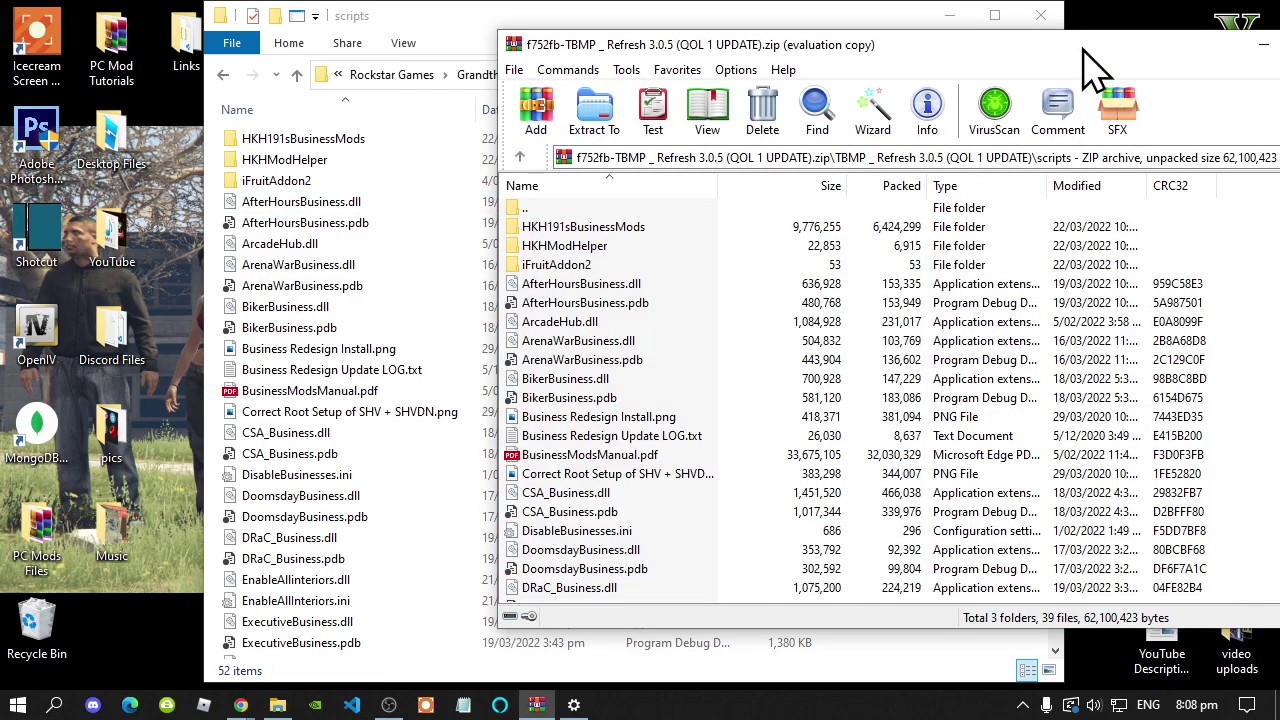
left_click_drag(1090, 46, 776, 82)
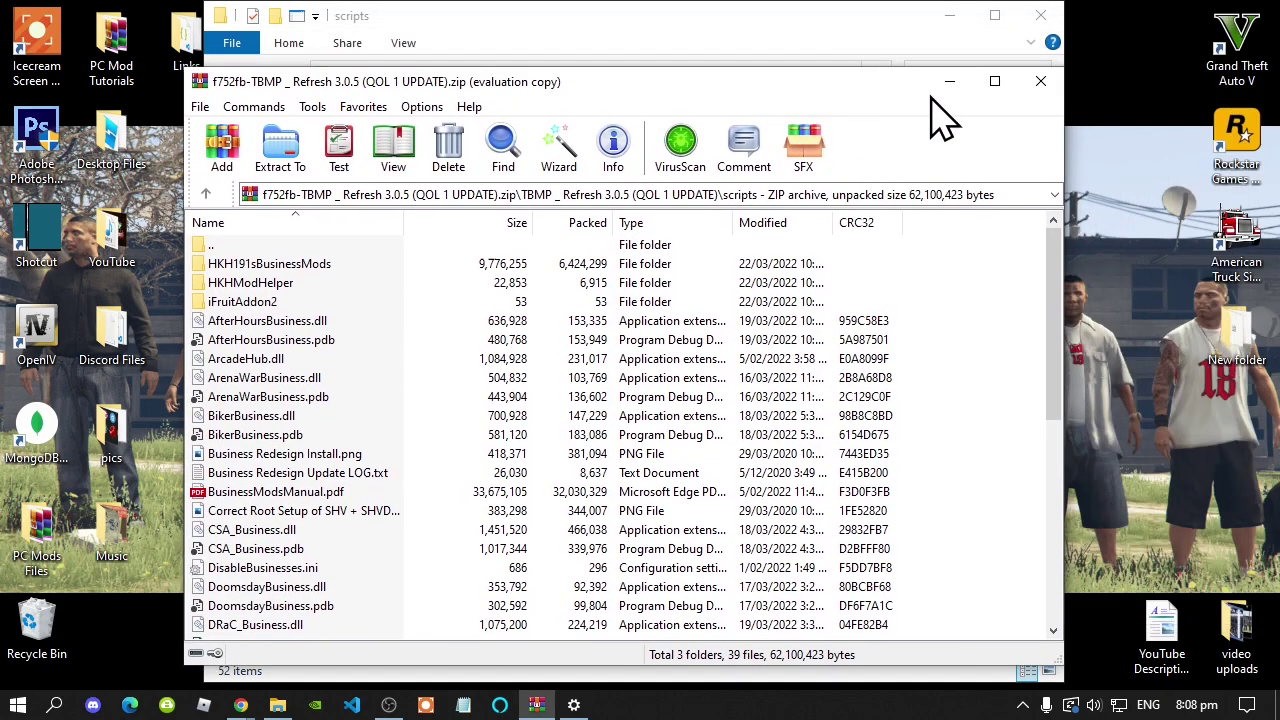
left_click(1038, 84)
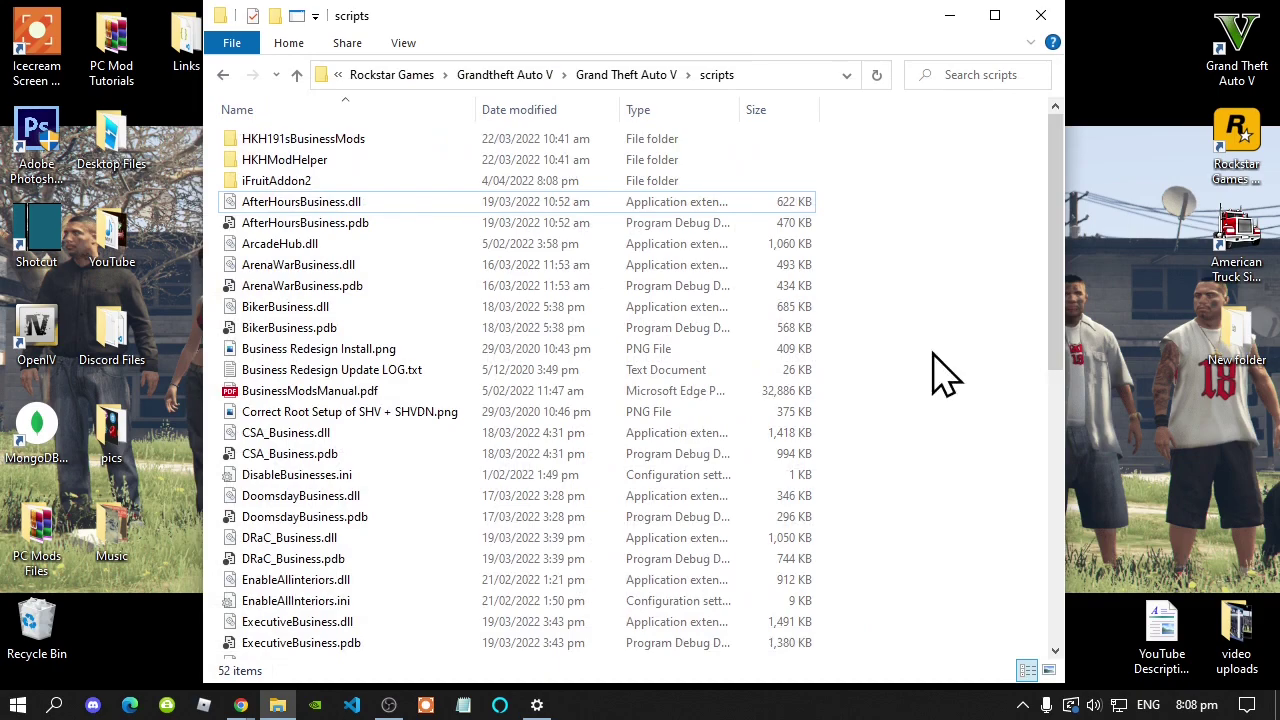
Step: Go back up to the Grand Theft Auto V folder and refresh its listing
left_click(622, 78)
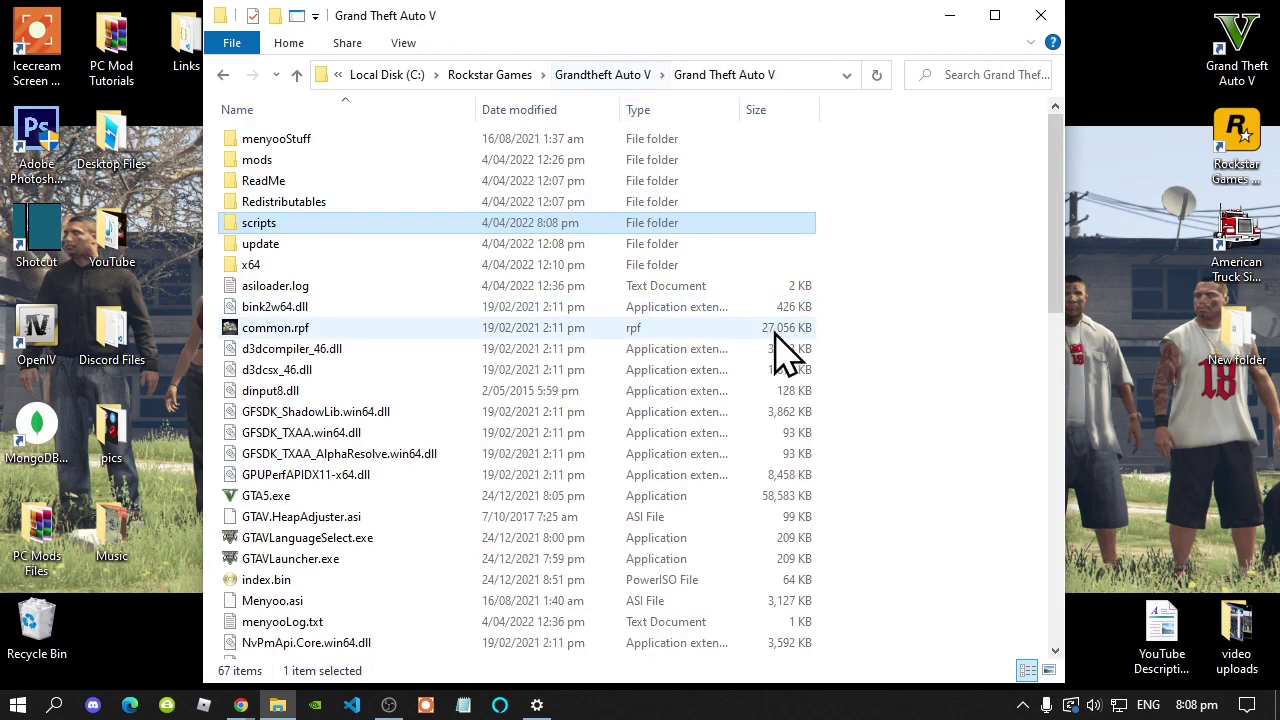
right_click(936, 282)
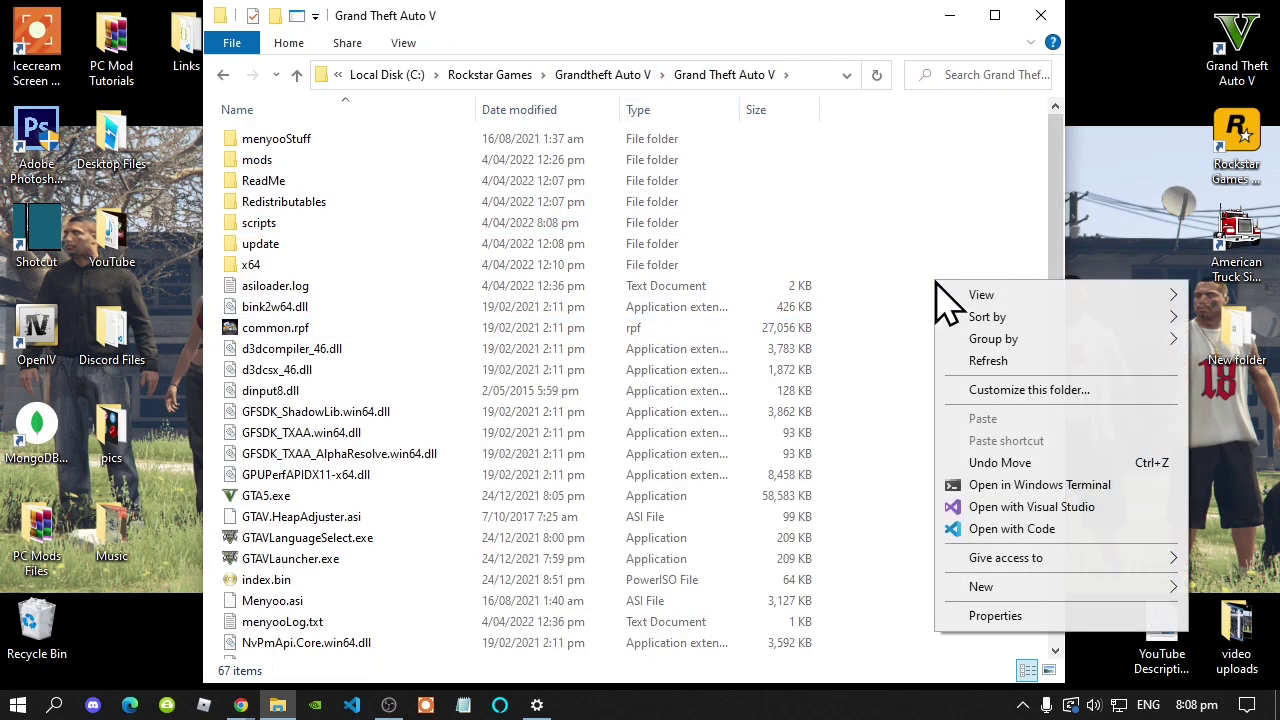
left_click(990, 361)
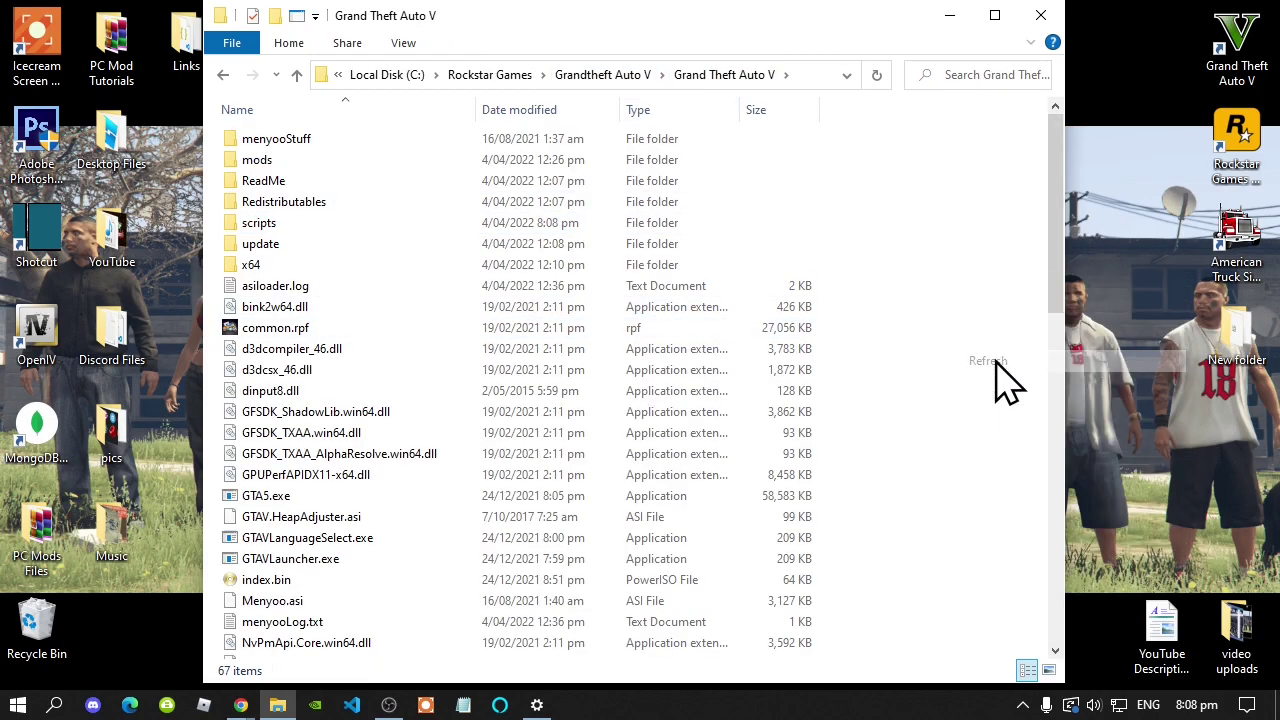
Step: Close File Explorer and refresh the desktop
left_click(1040, 15)
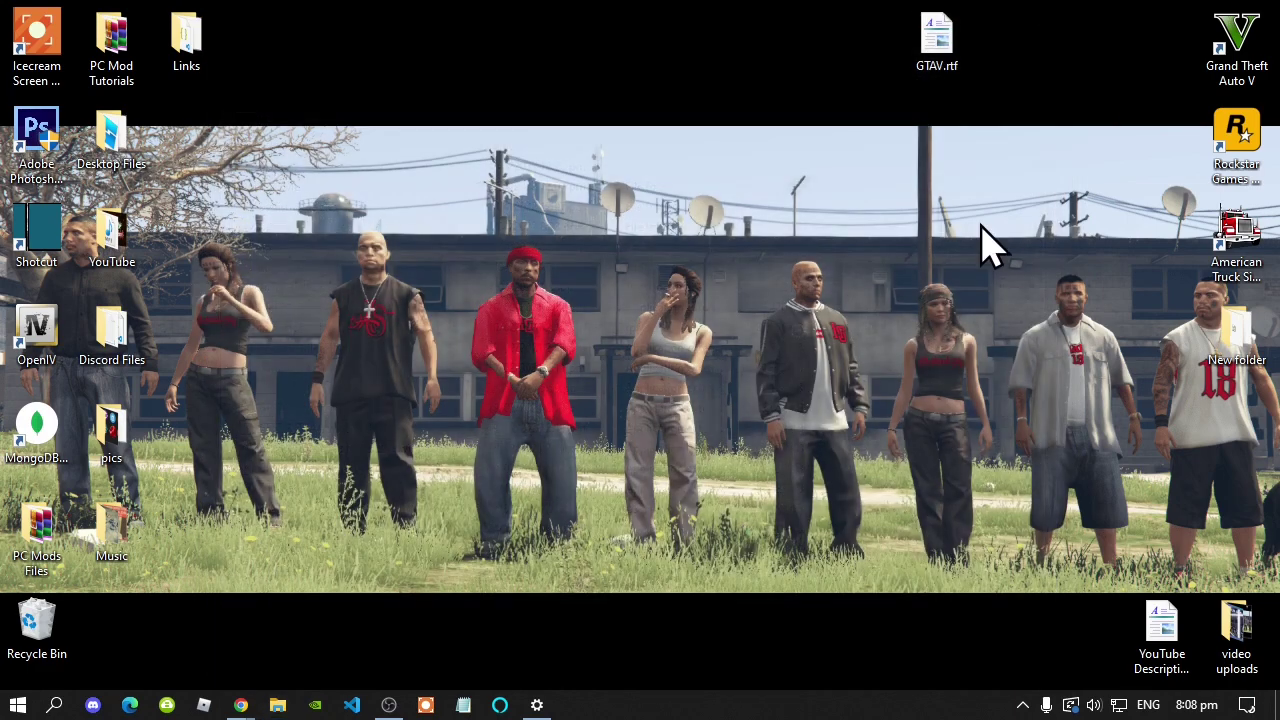
right_click(637, 171)
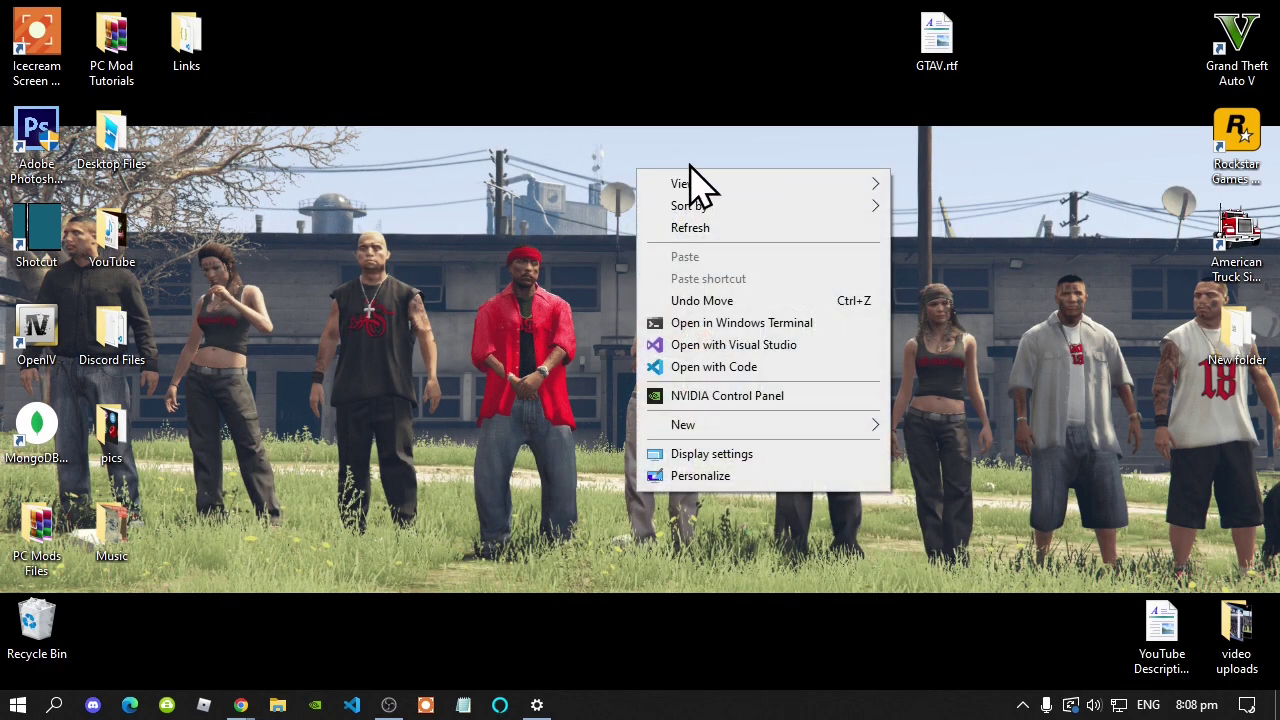
left_click(699, 235)
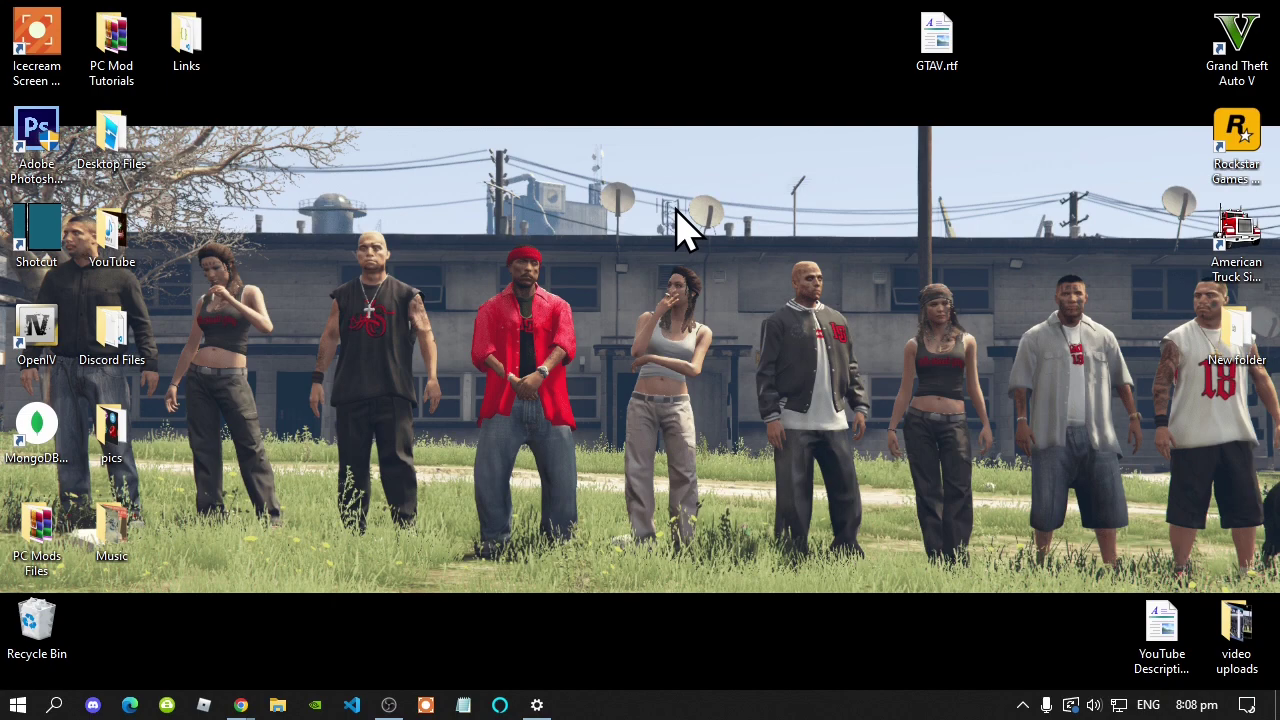